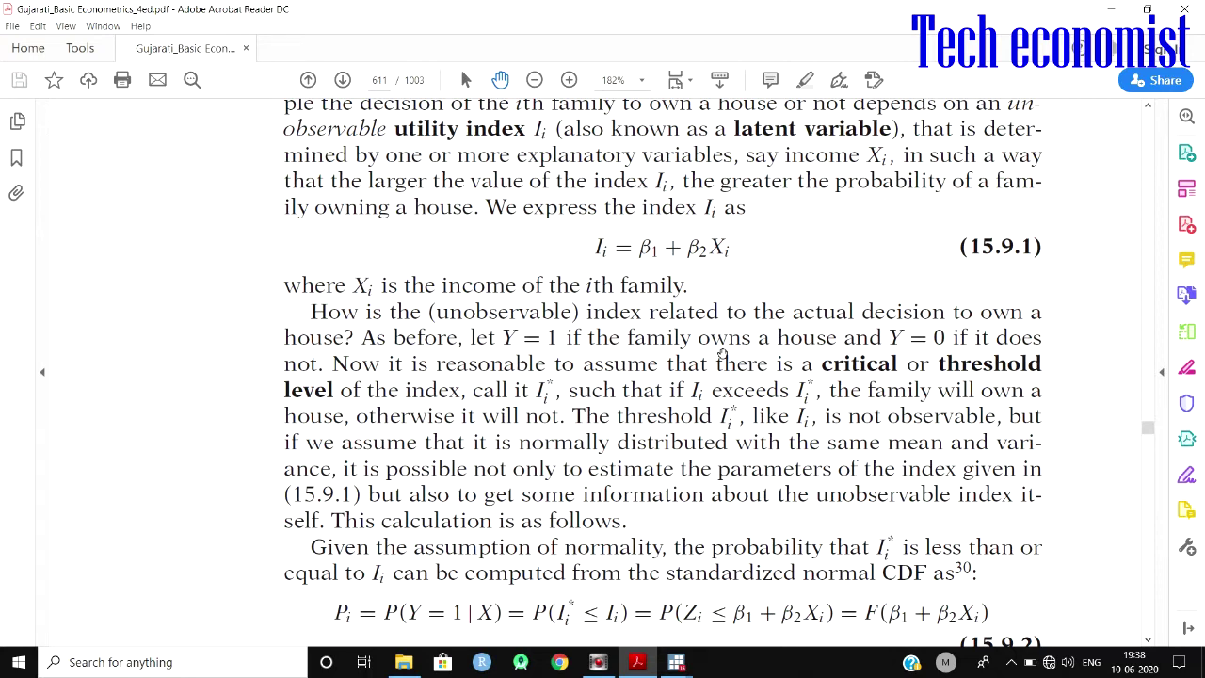
# - Read the Gujarati PDF's probit section from the utility index equation 15.9.1 through the inverse normal CDF equation 15.9.4
pyautogui.scroll(-3, 772, 368)
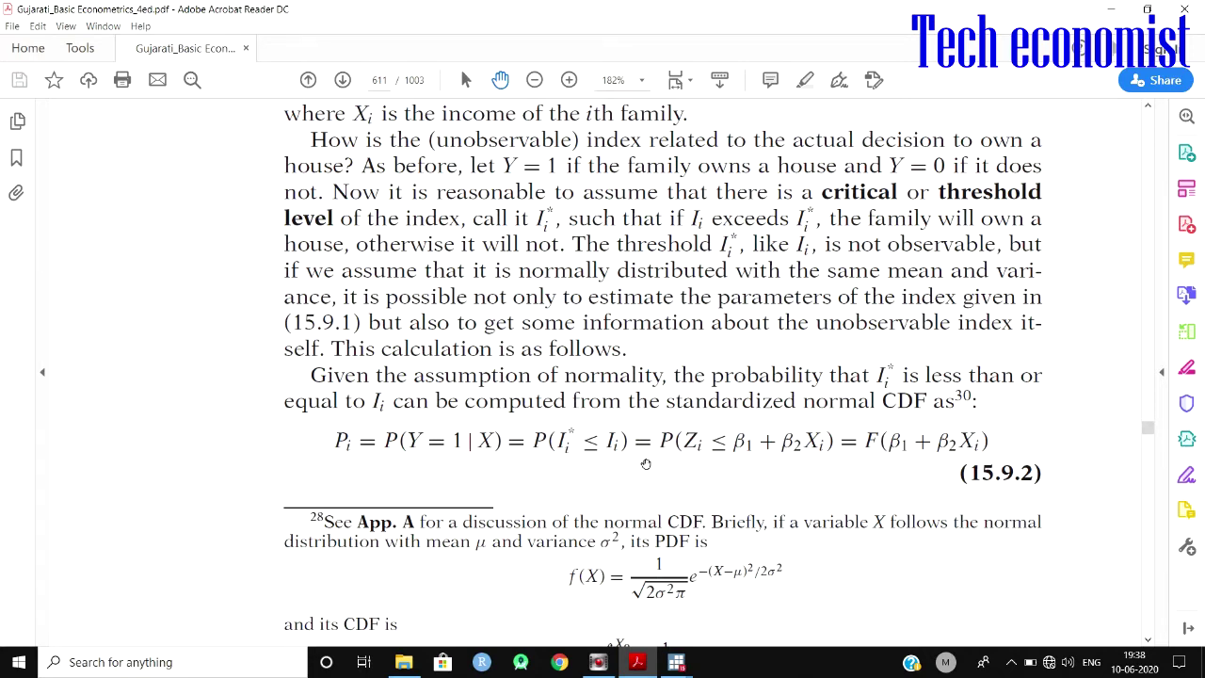
pyautogui.scroll(-4, 707, 473)
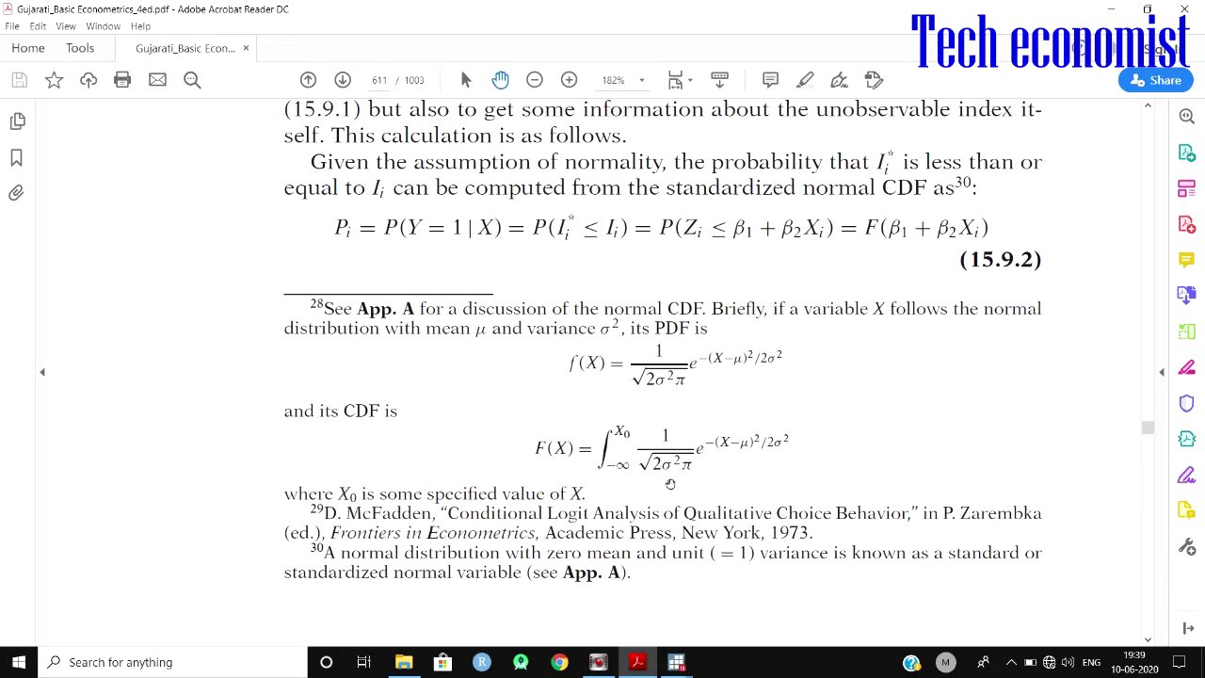
pyautogui.scroll(-5, 678, 481)
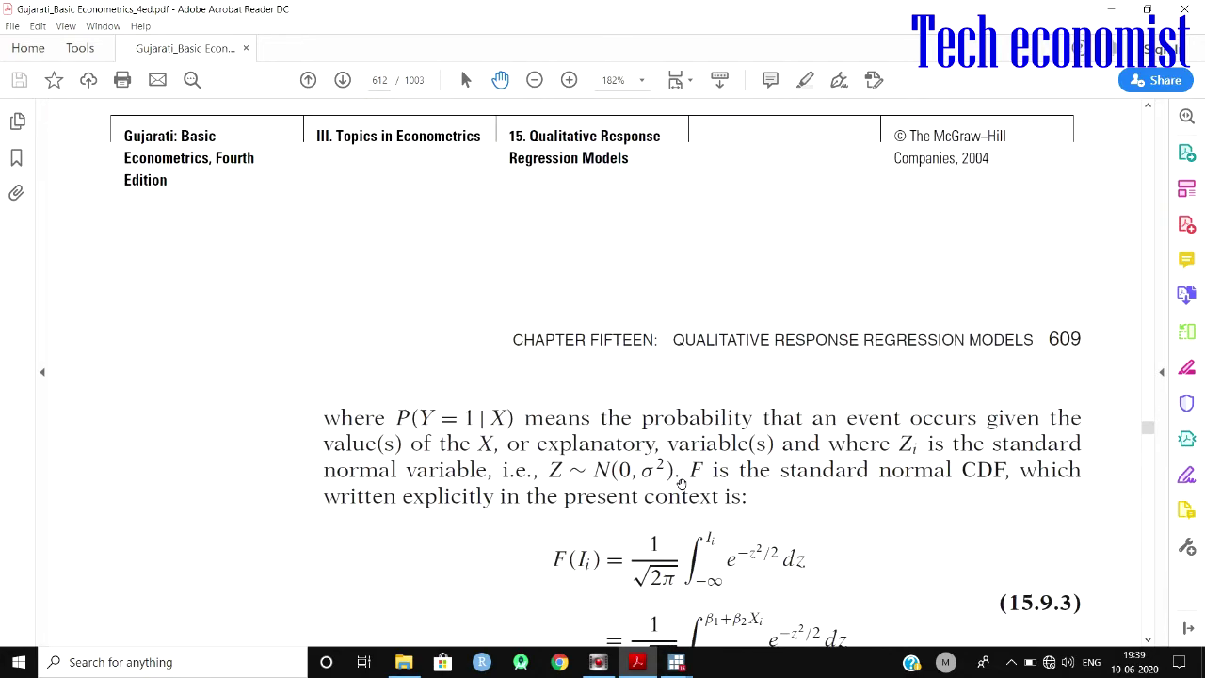
pyautogui.scroll(-5, 680, 484)
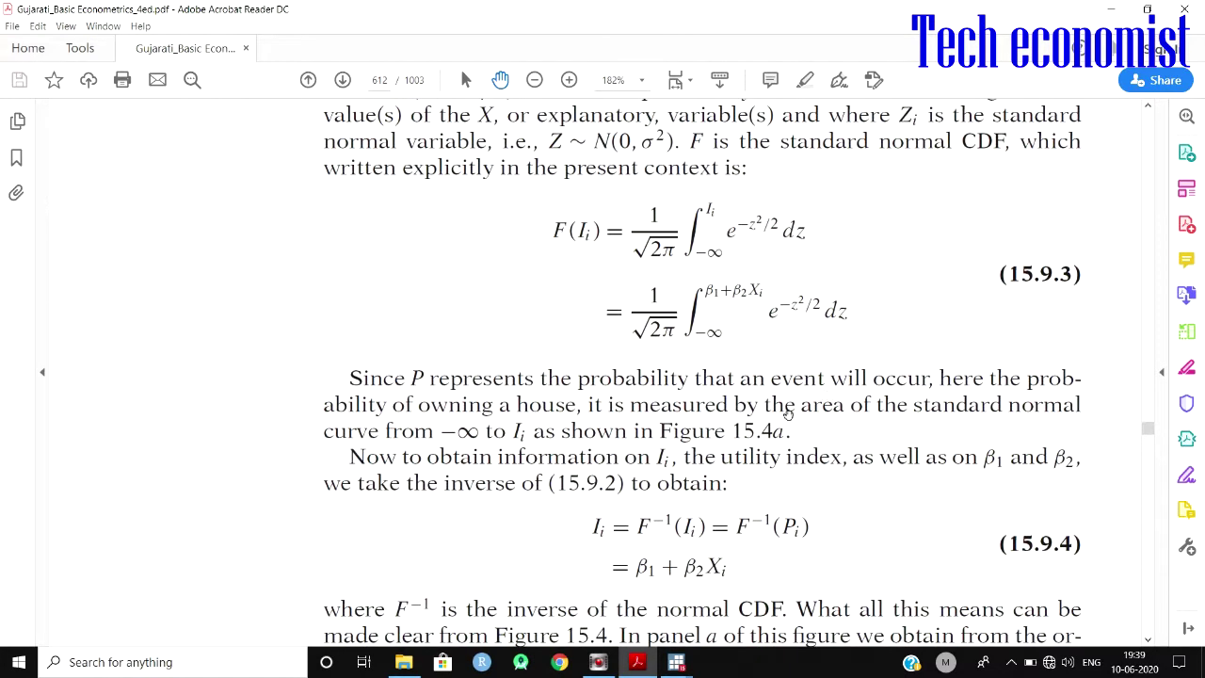
pyautogui.scroll(1, 710, 339)
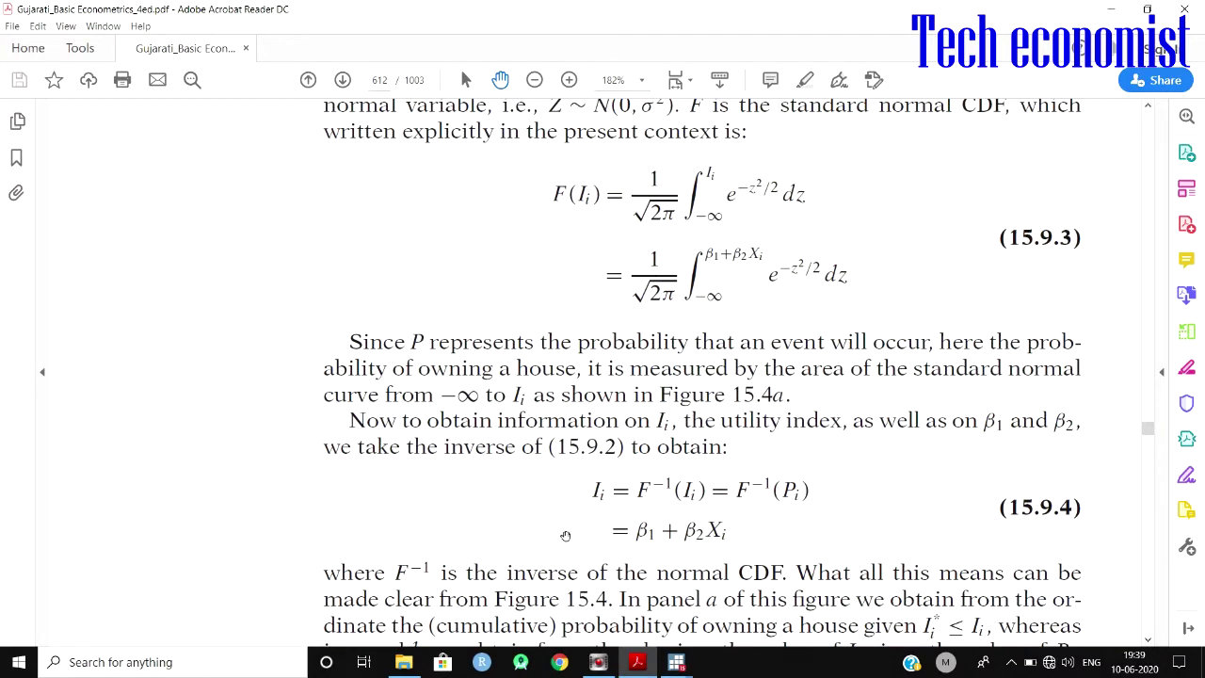
pyautogui.moveTo(847, 535); pyautogui.dragTo(847, 391)
pyautogui.click(637, 662)
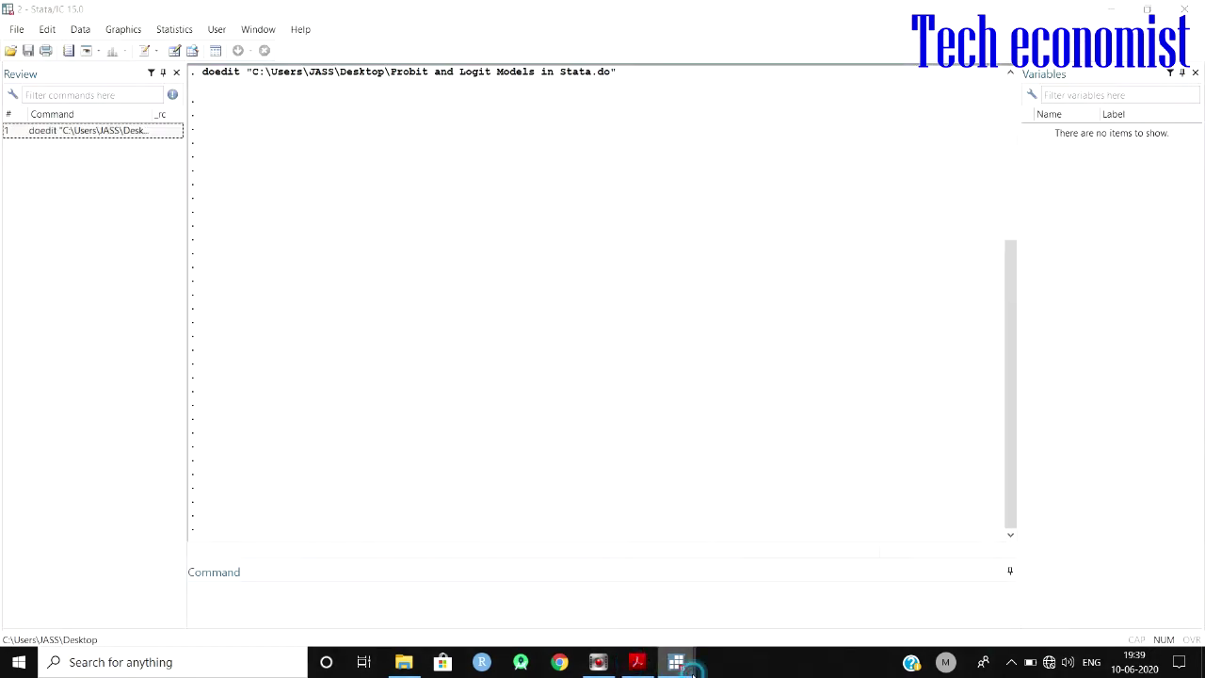
pyautogui.moveTo(676, 662)
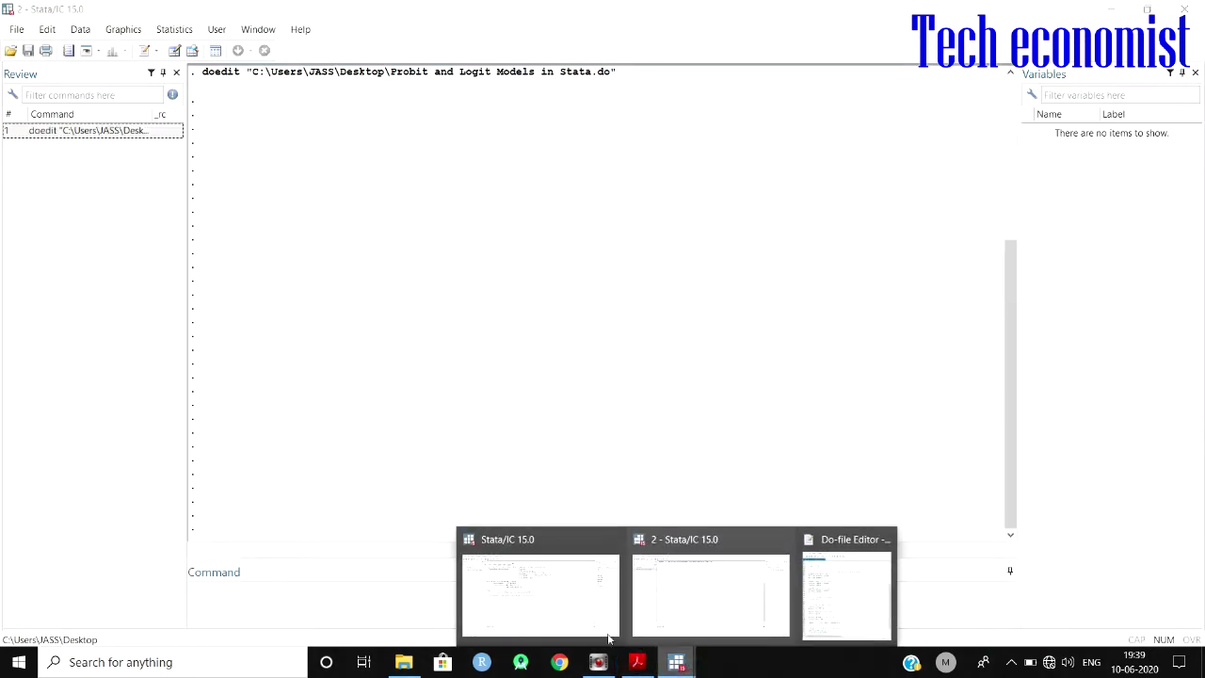
pyautogui.click(686, 576)
pyautogui.click(174, 50)
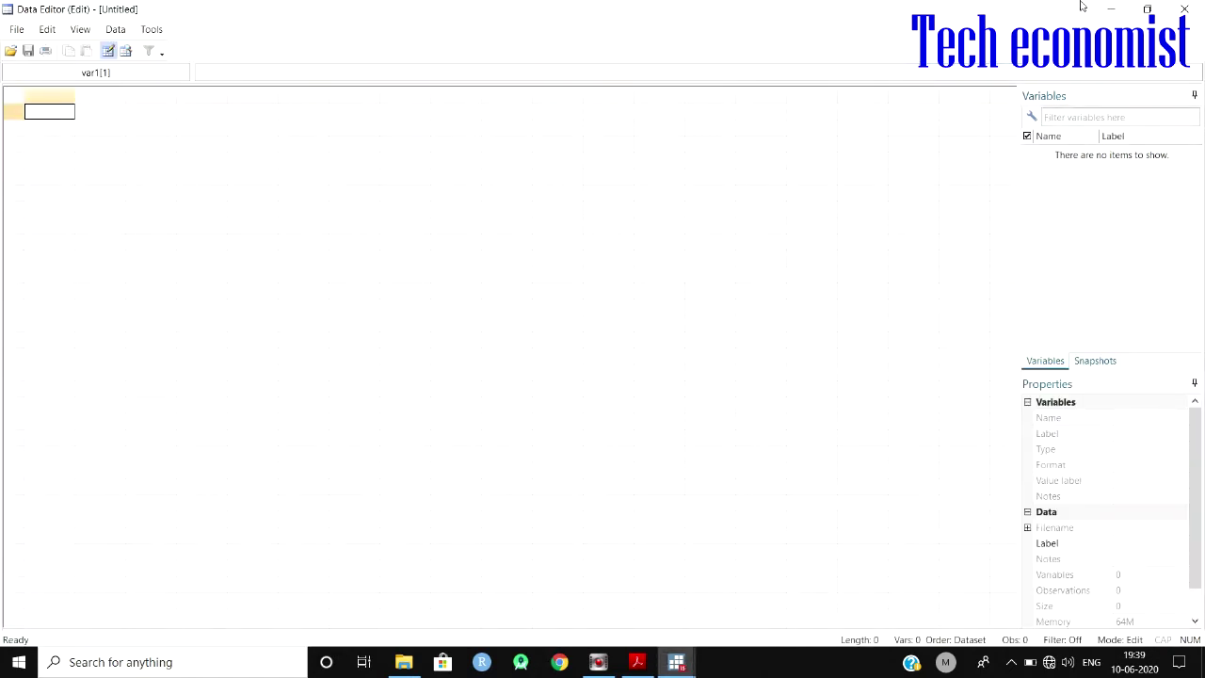
pyautogui.click(1184, 10)
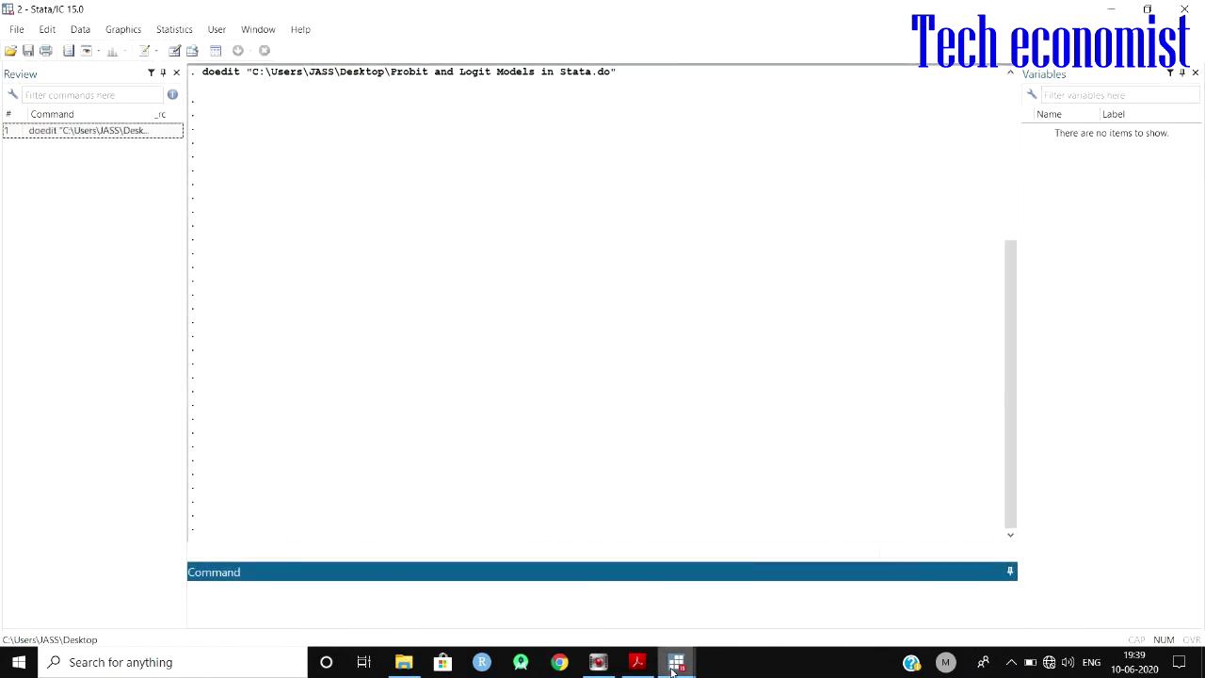
# - Switch to the Stata instance holding the pasted dataset and inspect its variables through personid in the Data Editor
pyautogui.moveTo(676, 662)
pyautogui.click(546, 612)
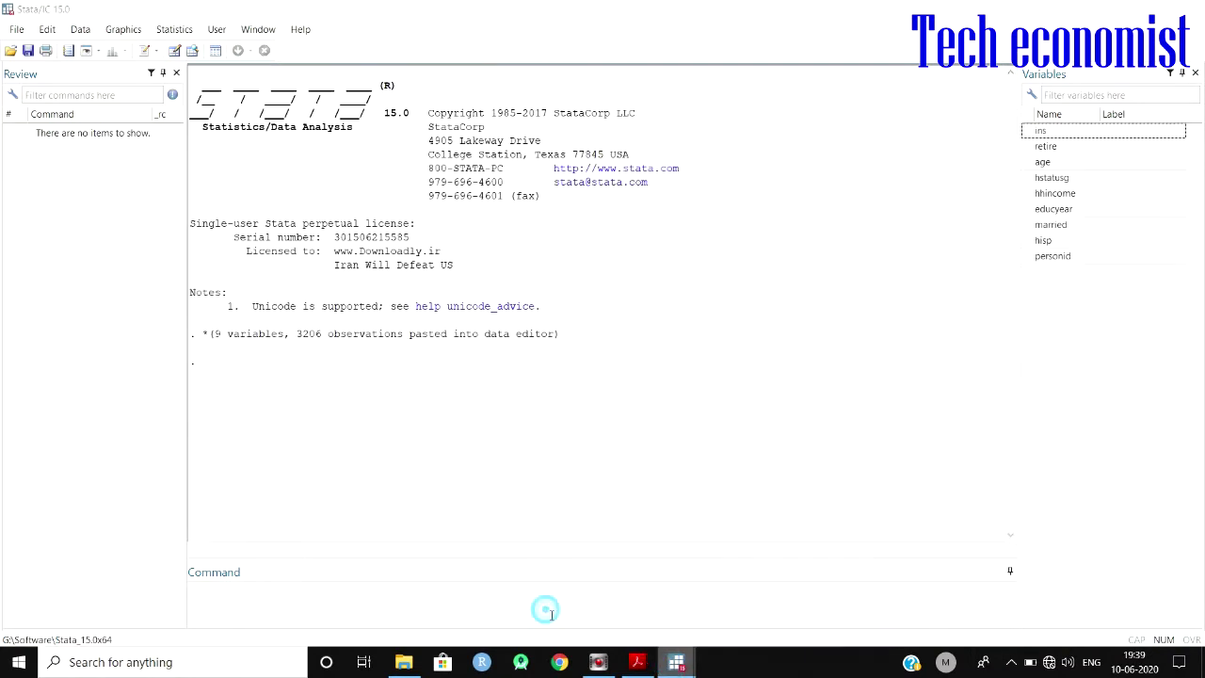
pyautogui.click(174, 50)
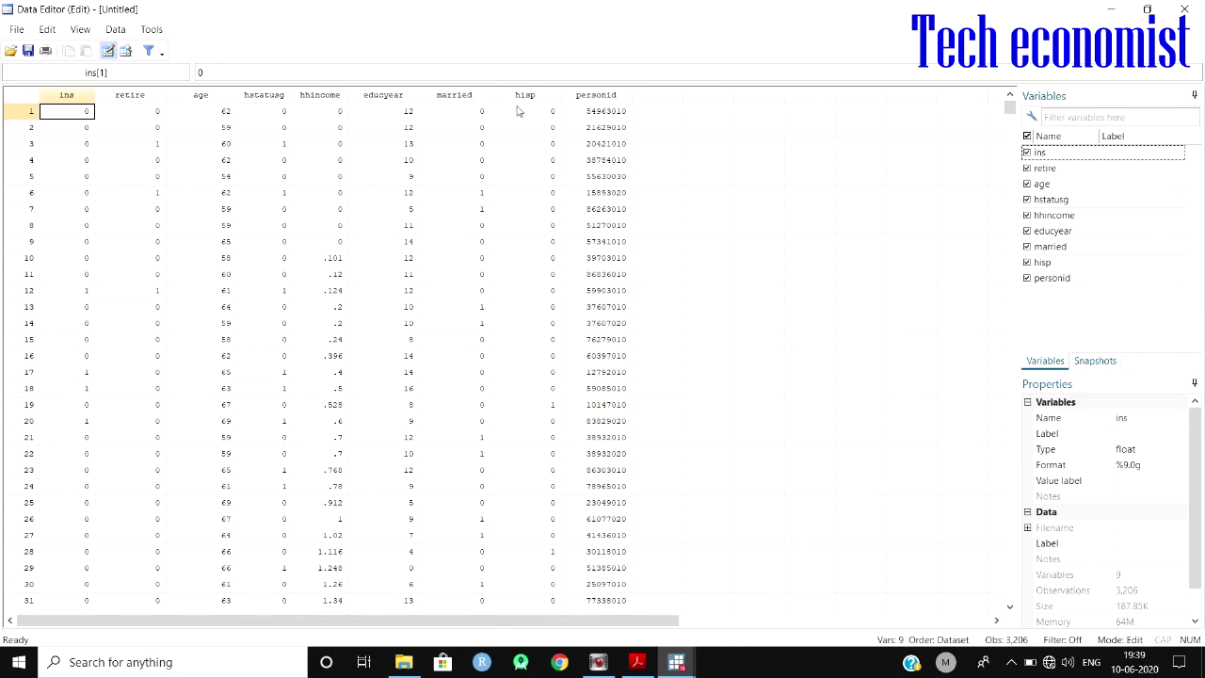
pyautogui.click(599, 98)
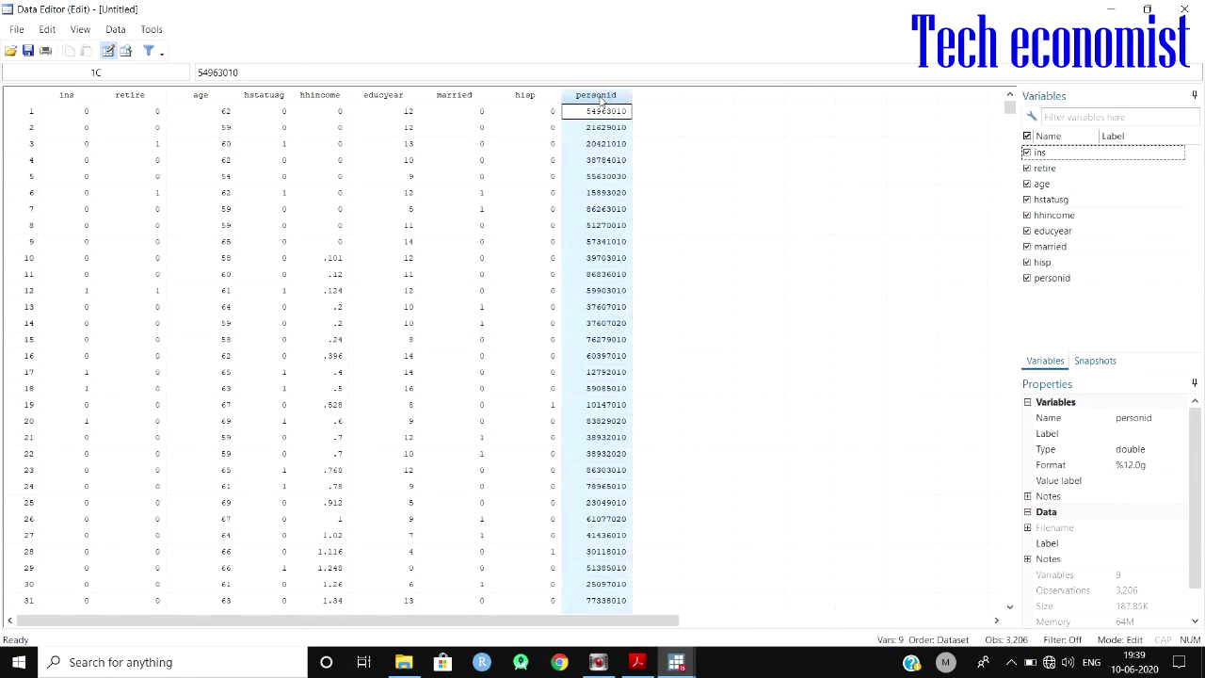
# - Run a logit regression of ins on retire, age, hstatusg, hhincome, educyear, married and hisp from the main Stata window
pyautogui.click(676, 662)
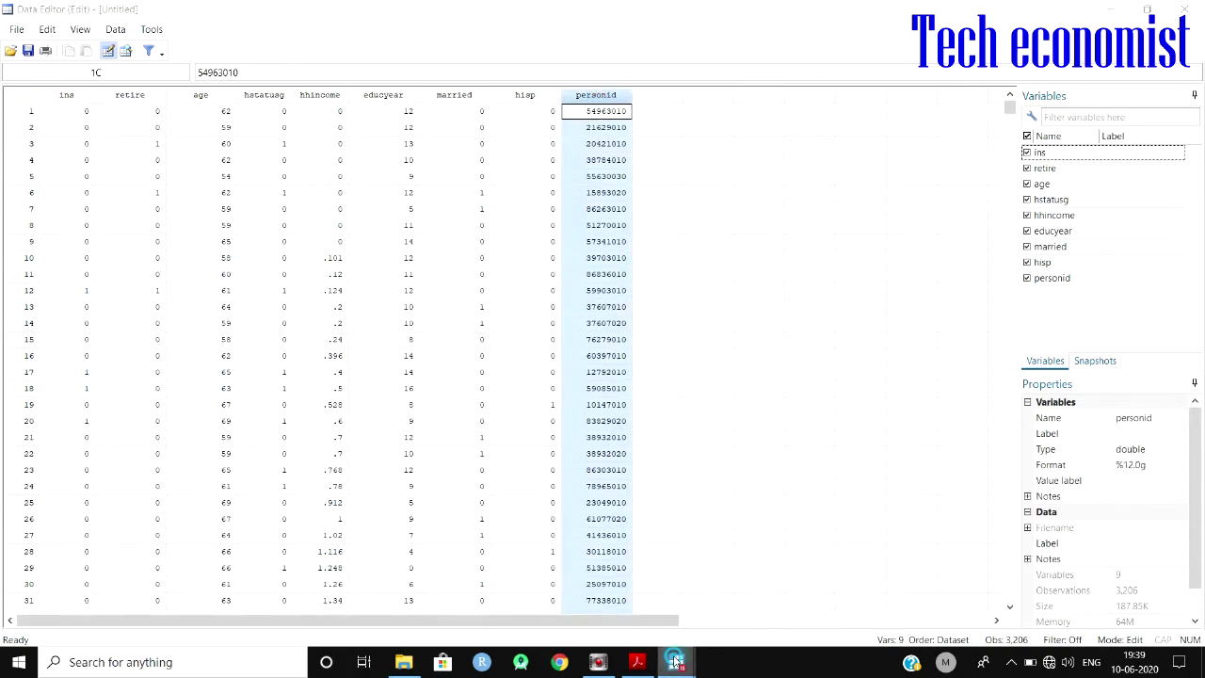
pyautogui.click(450, 576)
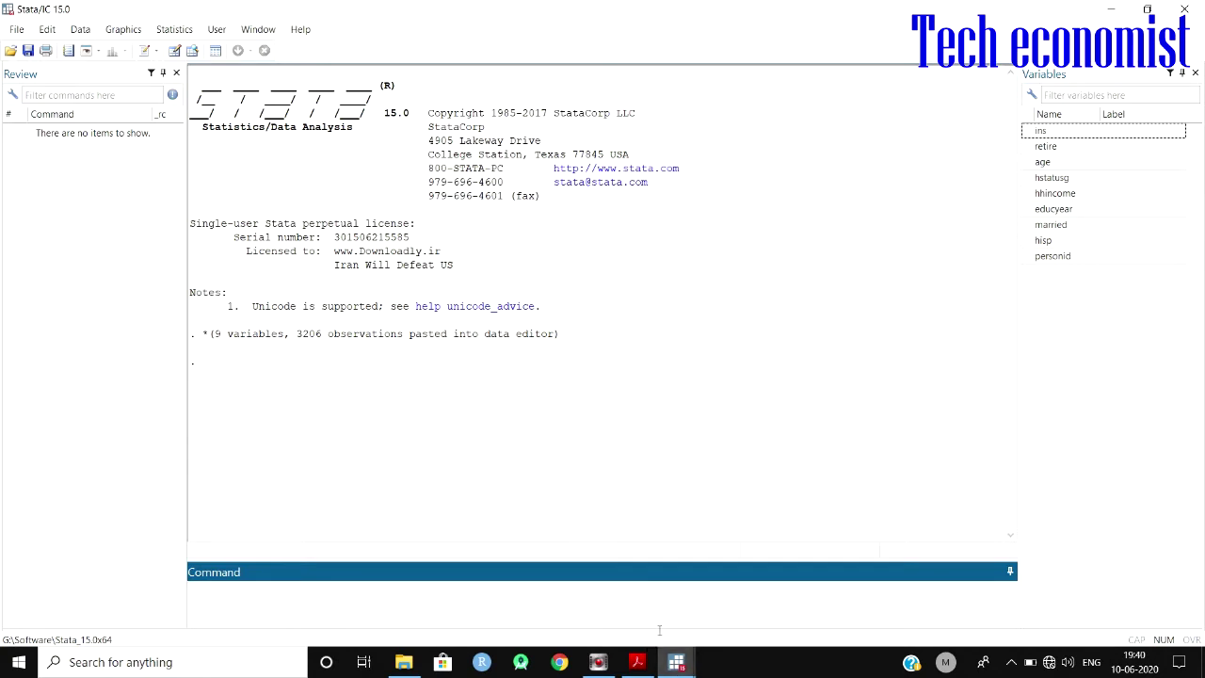
pyautogui.click(676, 662)
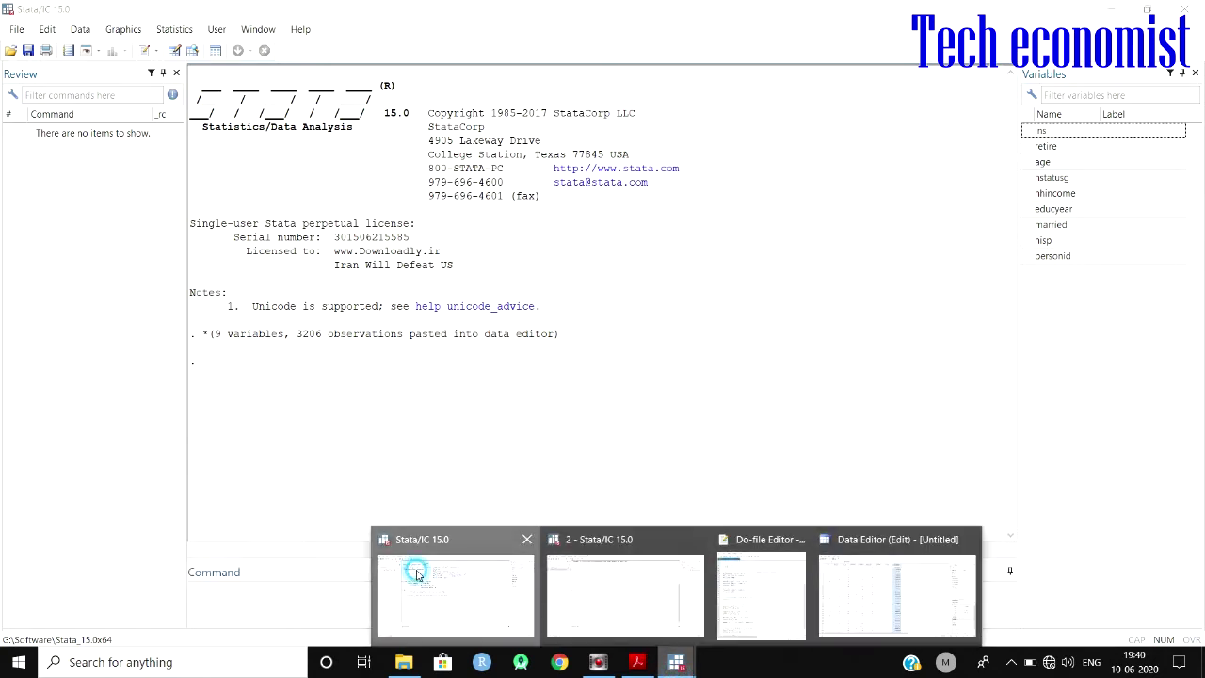
pyautogui.click(423, 574)
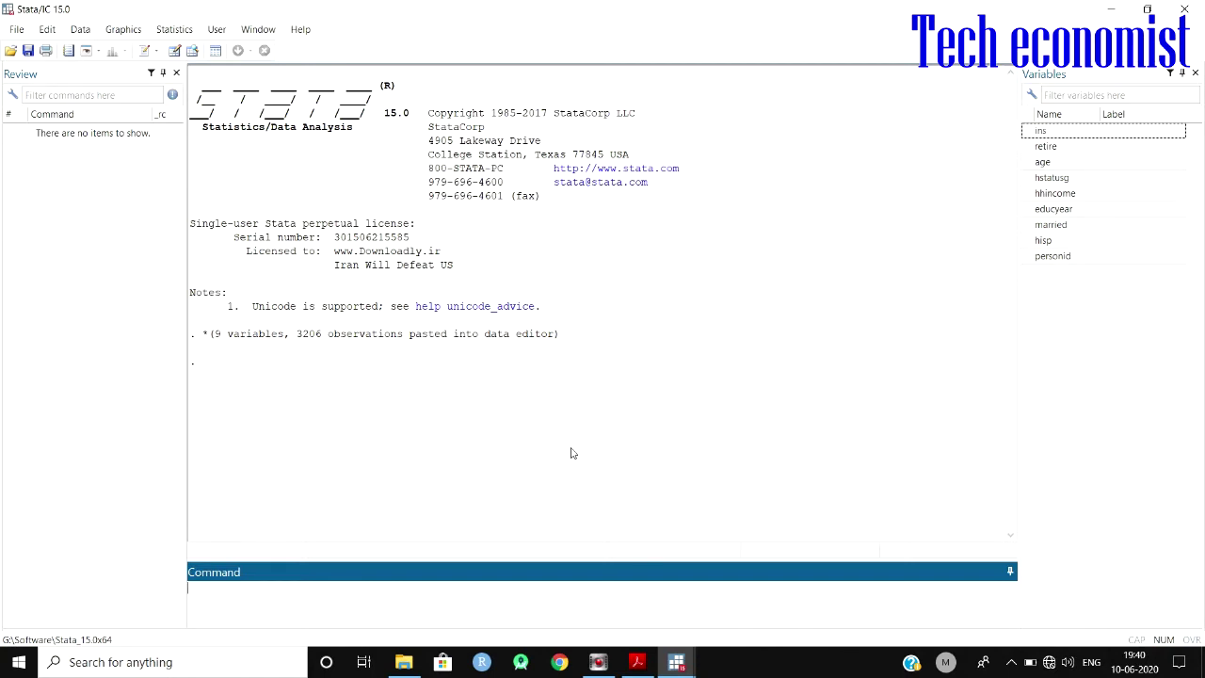
pyautogui.write('logit')
pyautogui.click(1030, 132)
pyautogui.click(1030, 147)
pyautogui.click(1031, 162)
pyautogui.click(1031, 178)
pyautogui.click(1030, 194)
pyautogui.click(1030, 209)
pyautogui.click(1031, 225)
pyautogui.click(1030, 241)
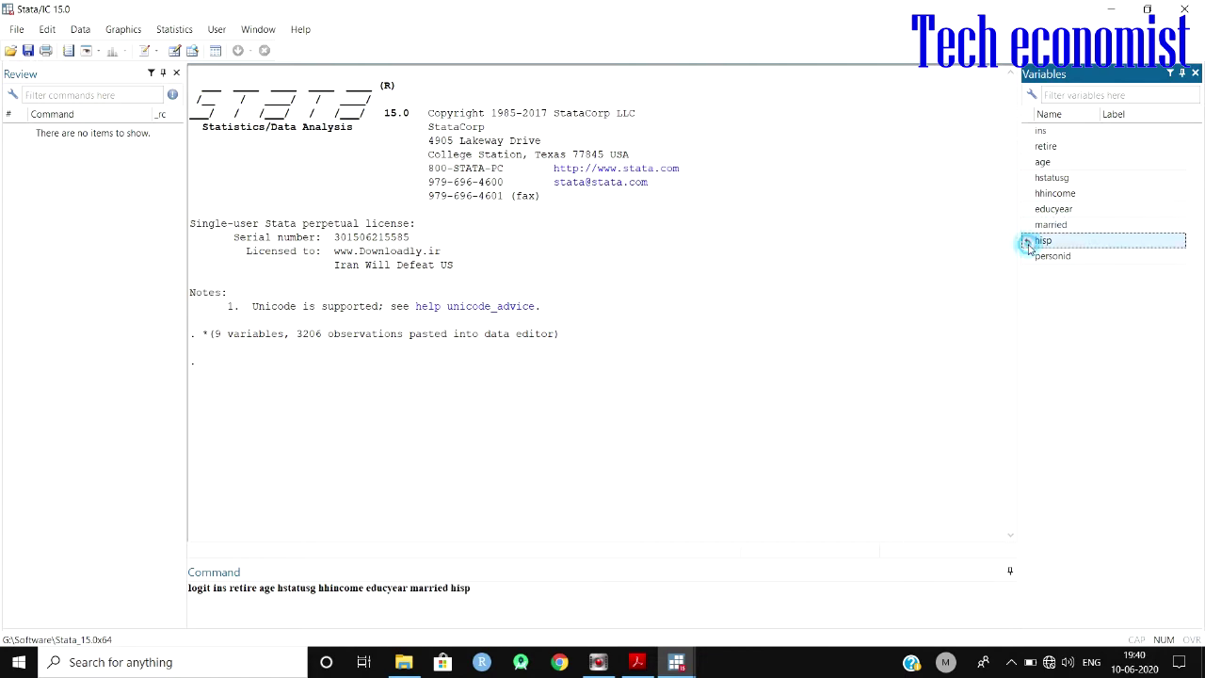
pyautogui.press('Return')
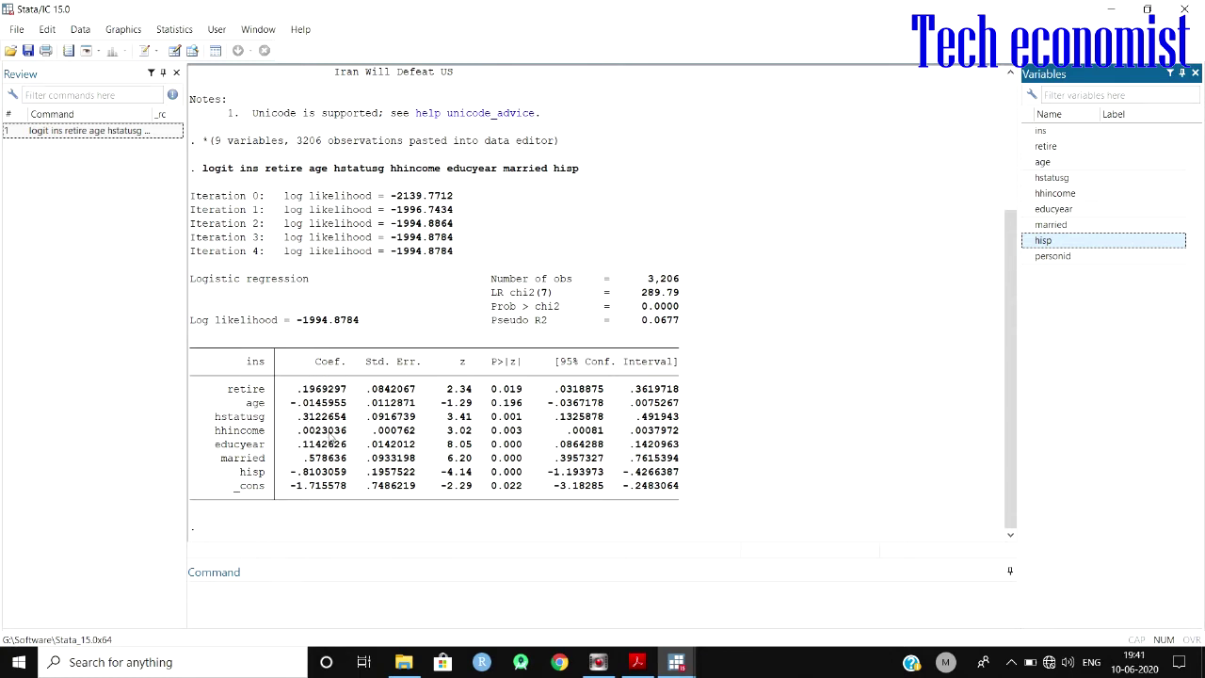
# - Compute the marginal effects after the logit model with the mfx command
pyautogui.click(271, 598)
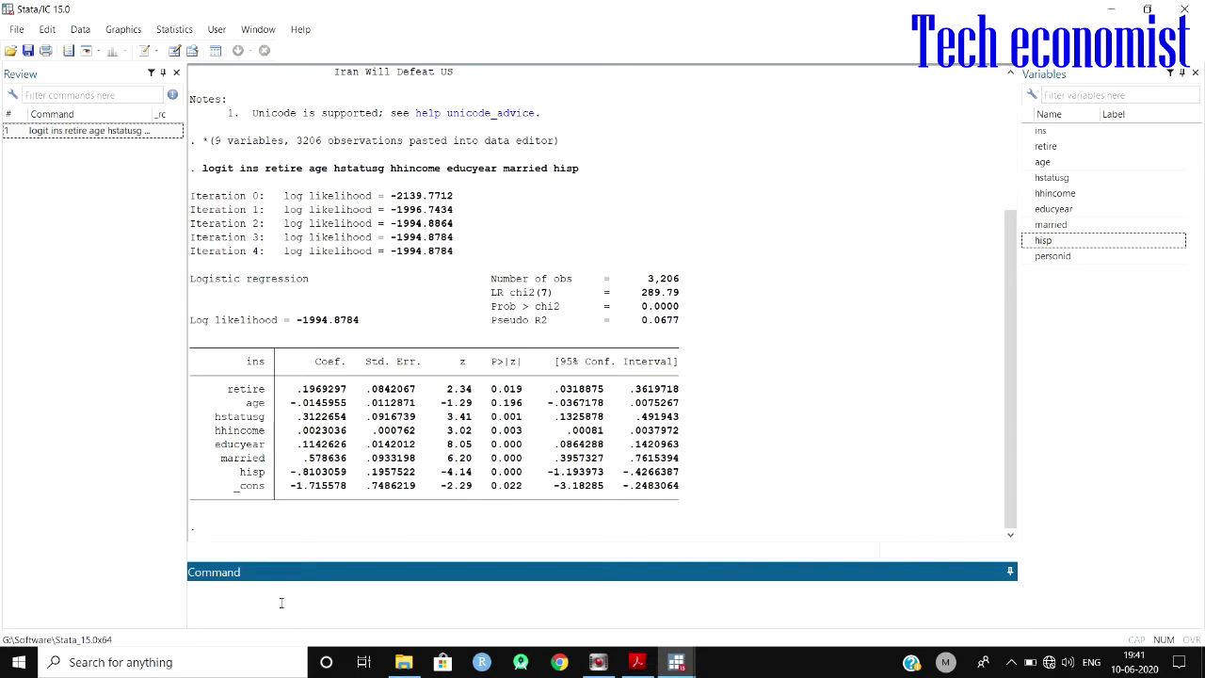
pyautogui.write('mfx')
pyautogui.press('Return')
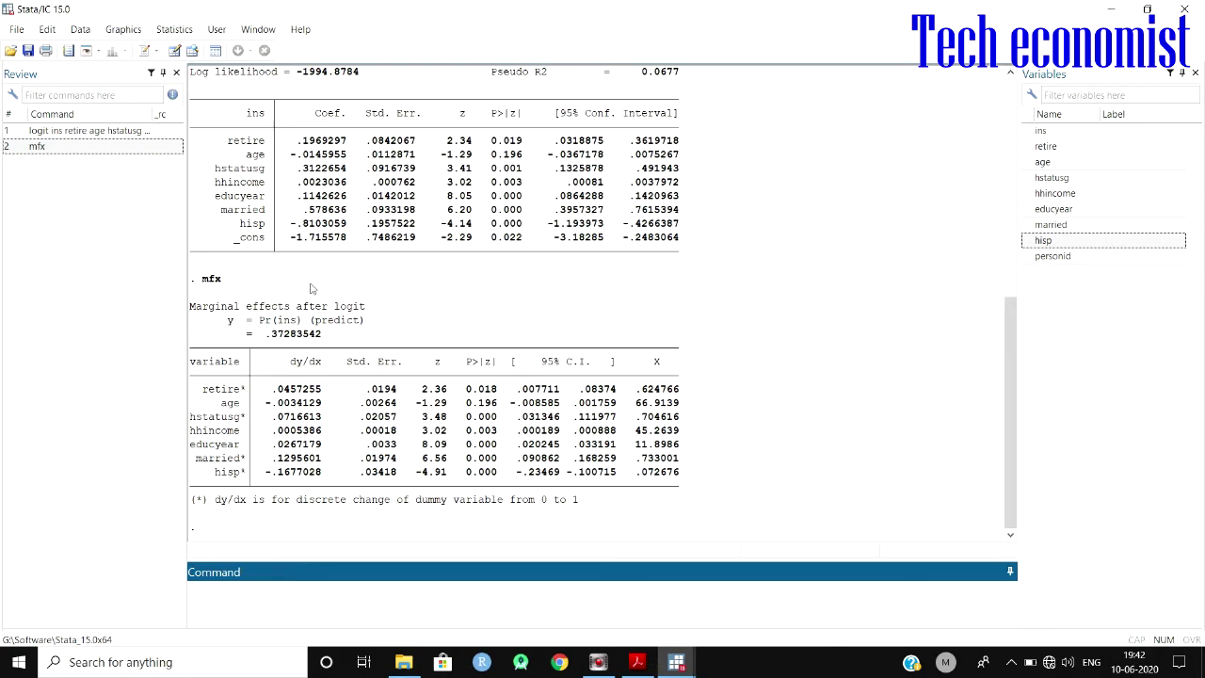
# - Run a probit regression of ins on retire, age, hstatusg, hhincome, educyear, married and hisp
pyautogui.moveTo(1010, 310)
pyautogui.mouseDown()
pyautogui.moveTo(1008, 187)
pyautogui.moveTo(1009, 304)
pyautogui.mouseUp()
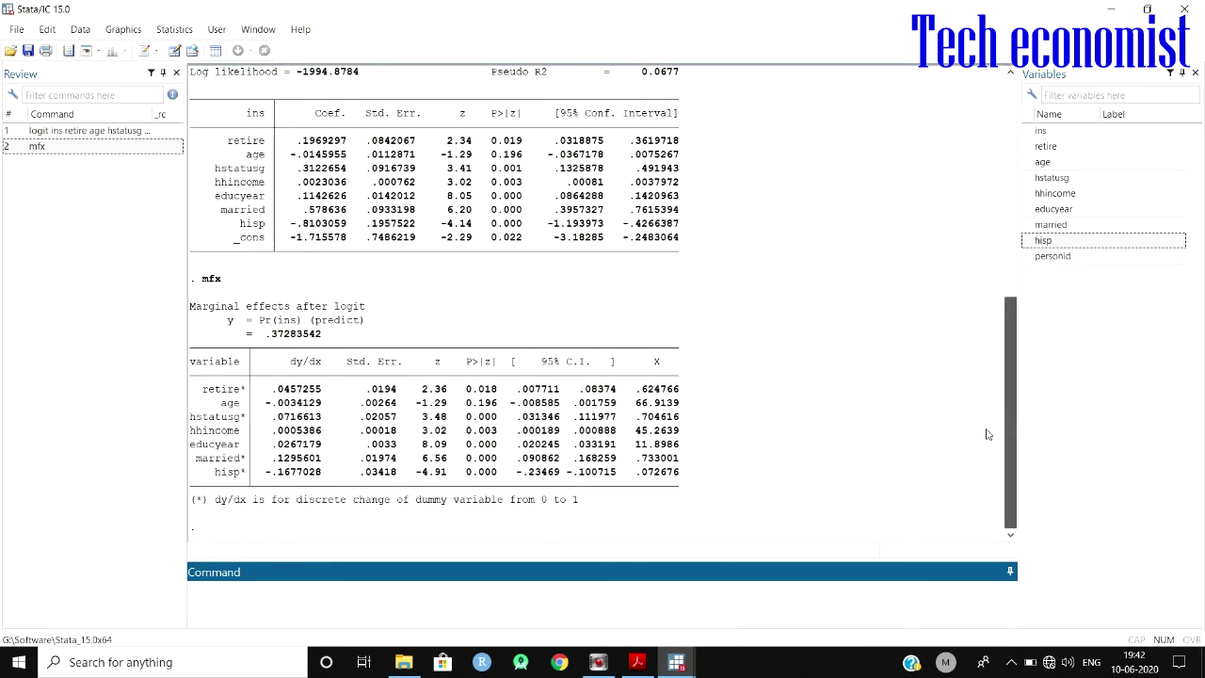
pyautogui.click(311, 603)
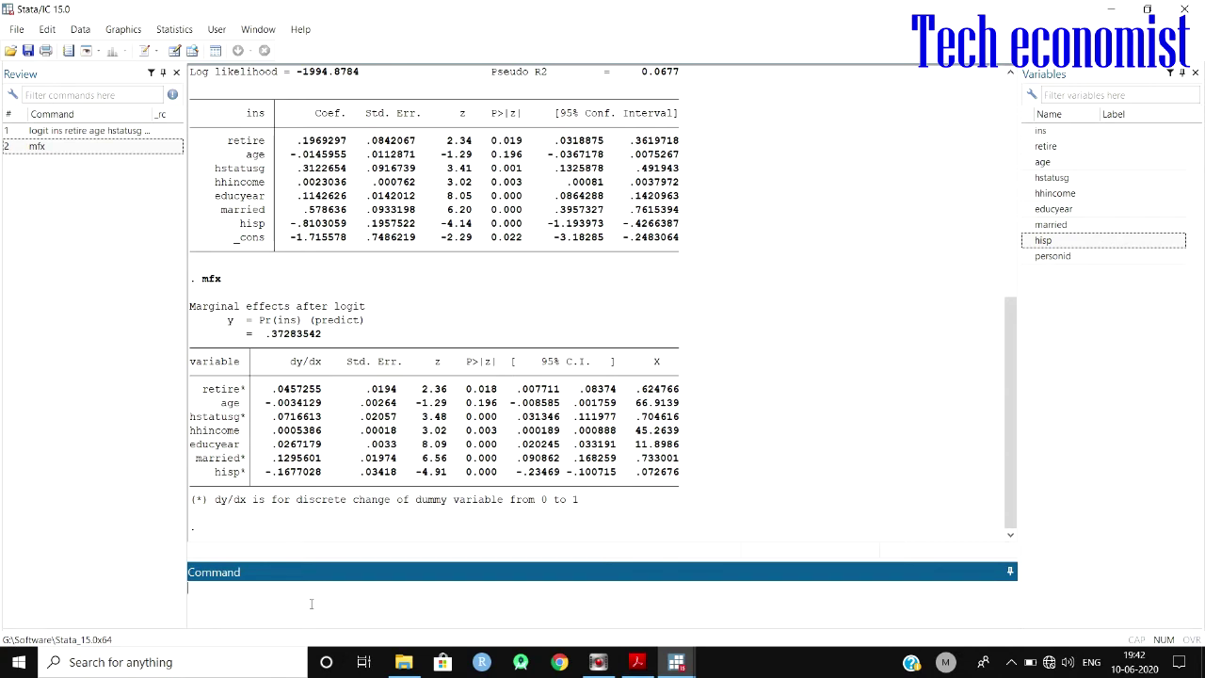
pyautogui.write('probit')
pyautogui.click(1034, 131)
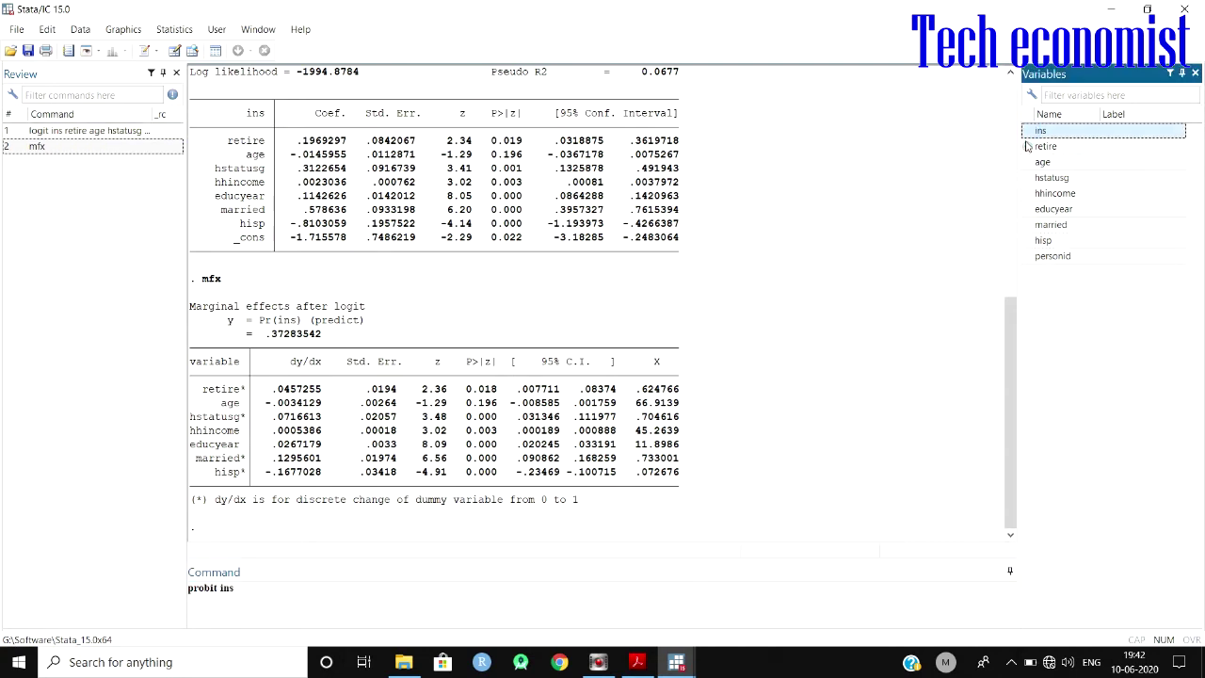
pyautogui.click(1028, 146)
pyautogui.click(1028, 162)
pyautogui.click(1027, 178)
pyautogui.click(1027, 193)
pyautogui.click(1027, 209)
pyautogui.click(1029, 225)
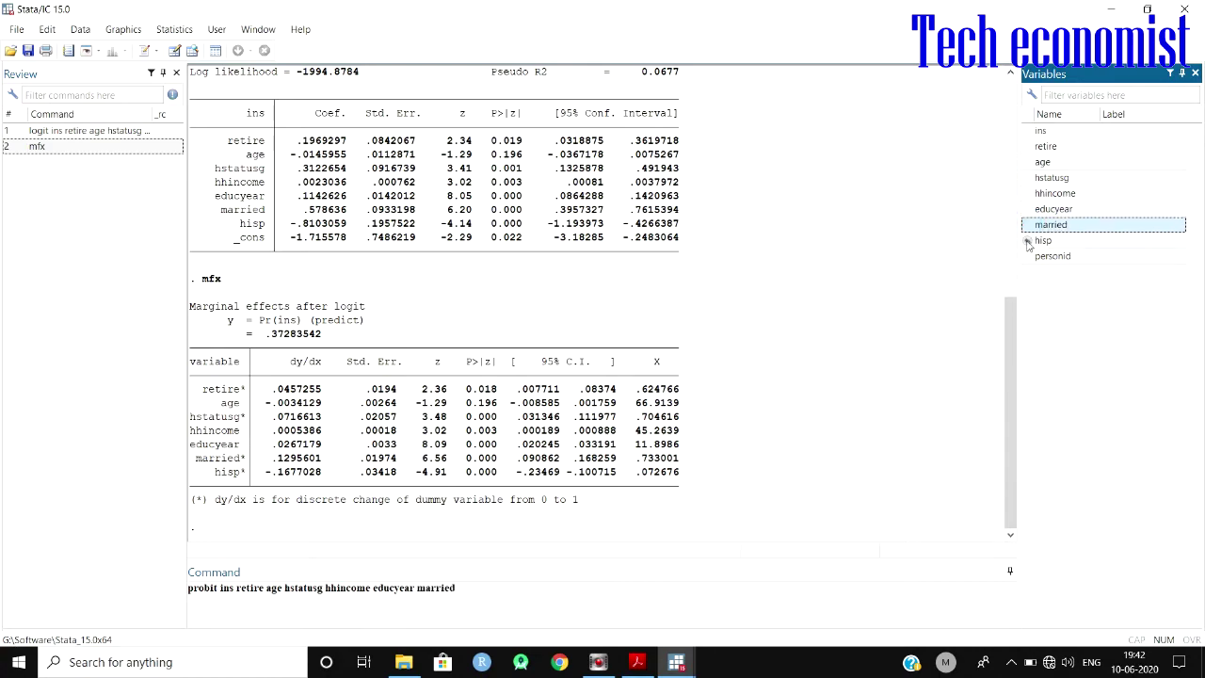
pyautogui.click(1028, 241)
pyautogui.press('Return')
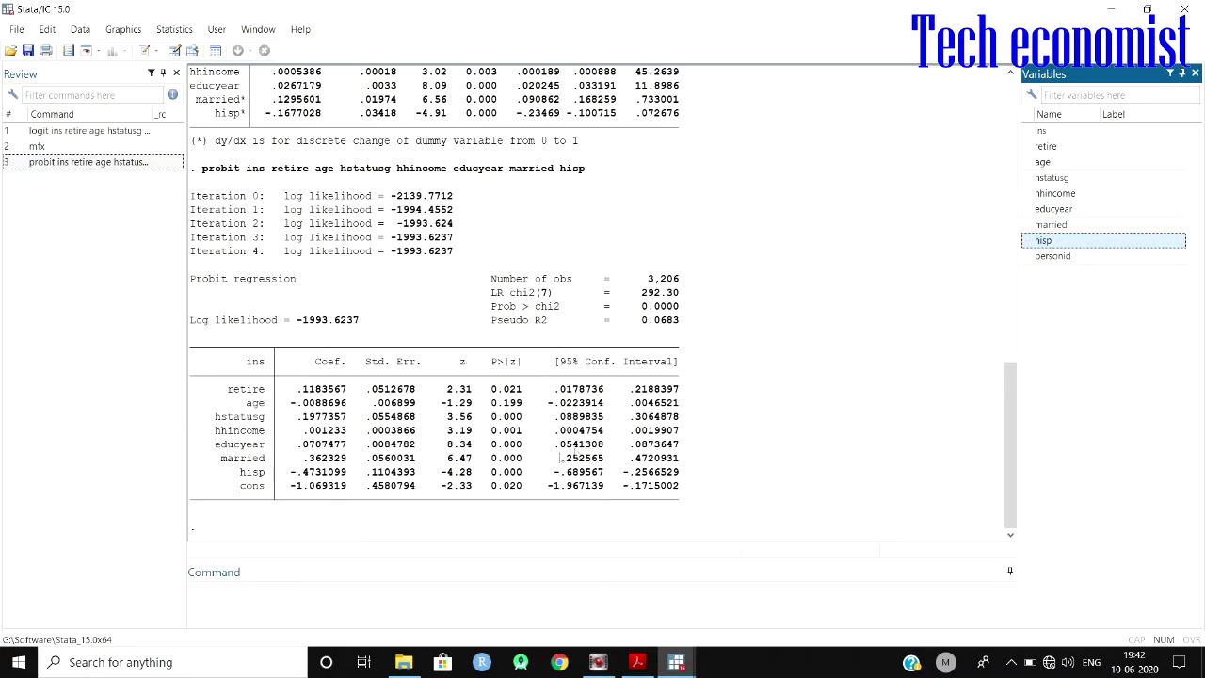
# - Compute the marginal effects after the probit model with the mfx command
pyautogui.moveTo(1005, 415); pyautogui.dragTo(994, 451)
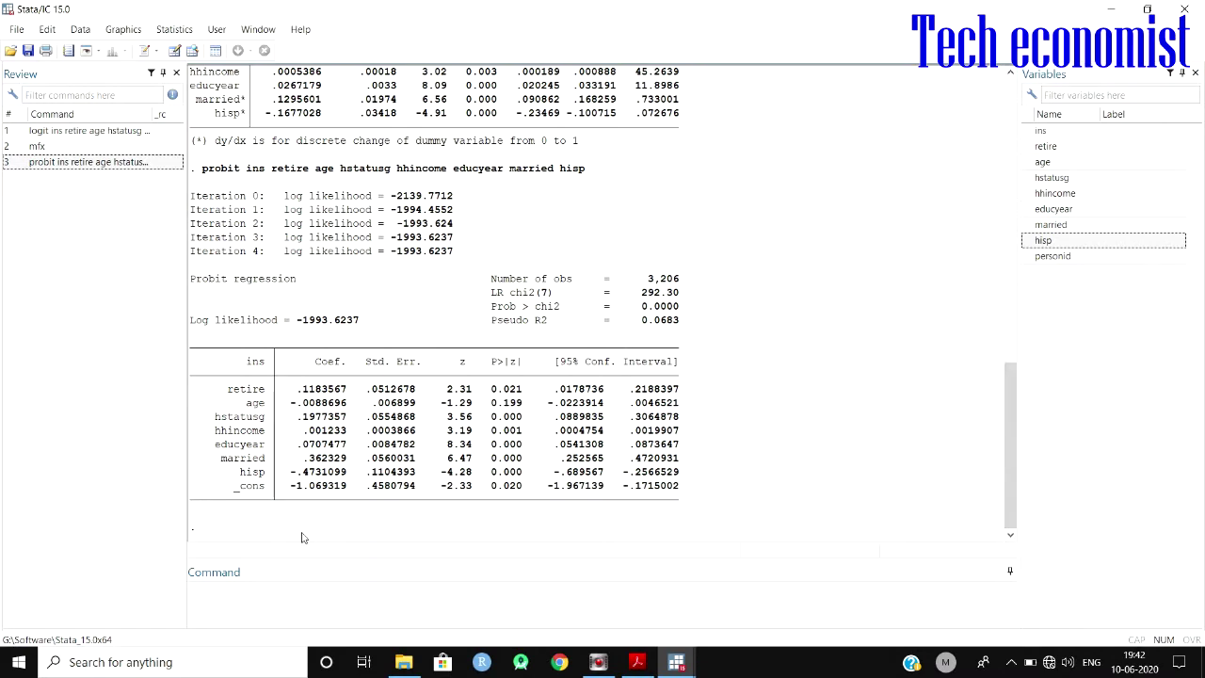
pyautogui.click(275, 613)
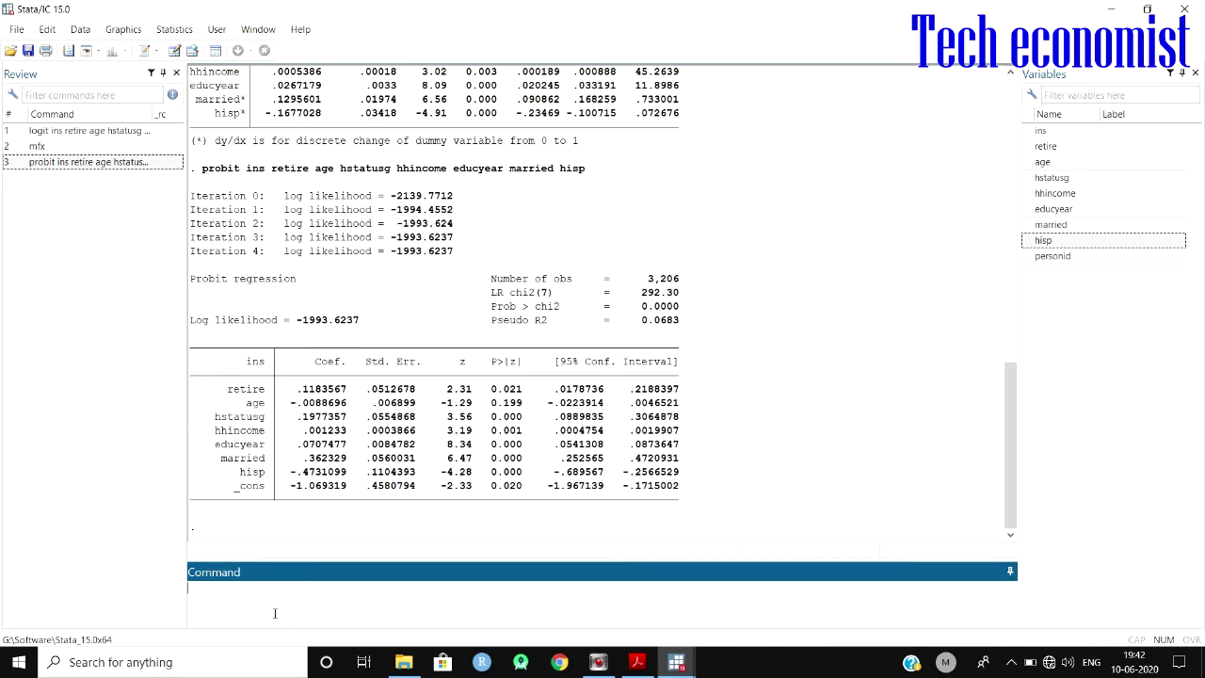
pyautogui.write('mfx')
pyautogui.press('Return')
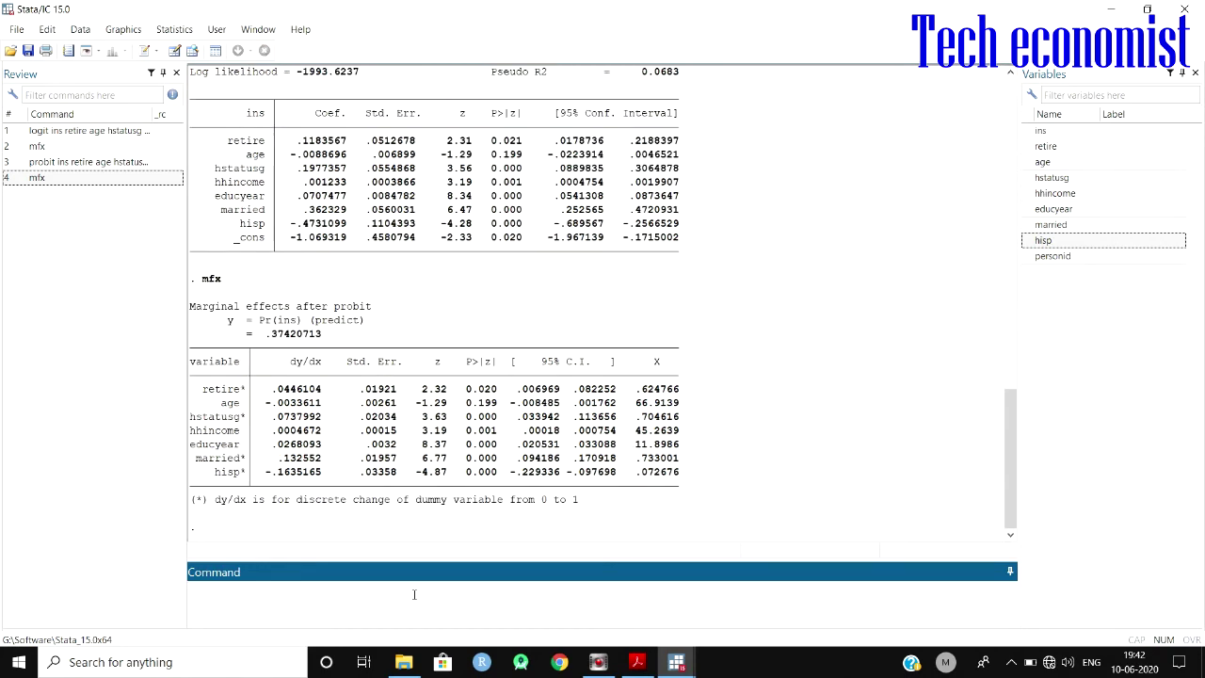
# - Rerun the earlier logit regression with the or option and highlight the resulting odds ratio table
pyautogui.click(73, 130)
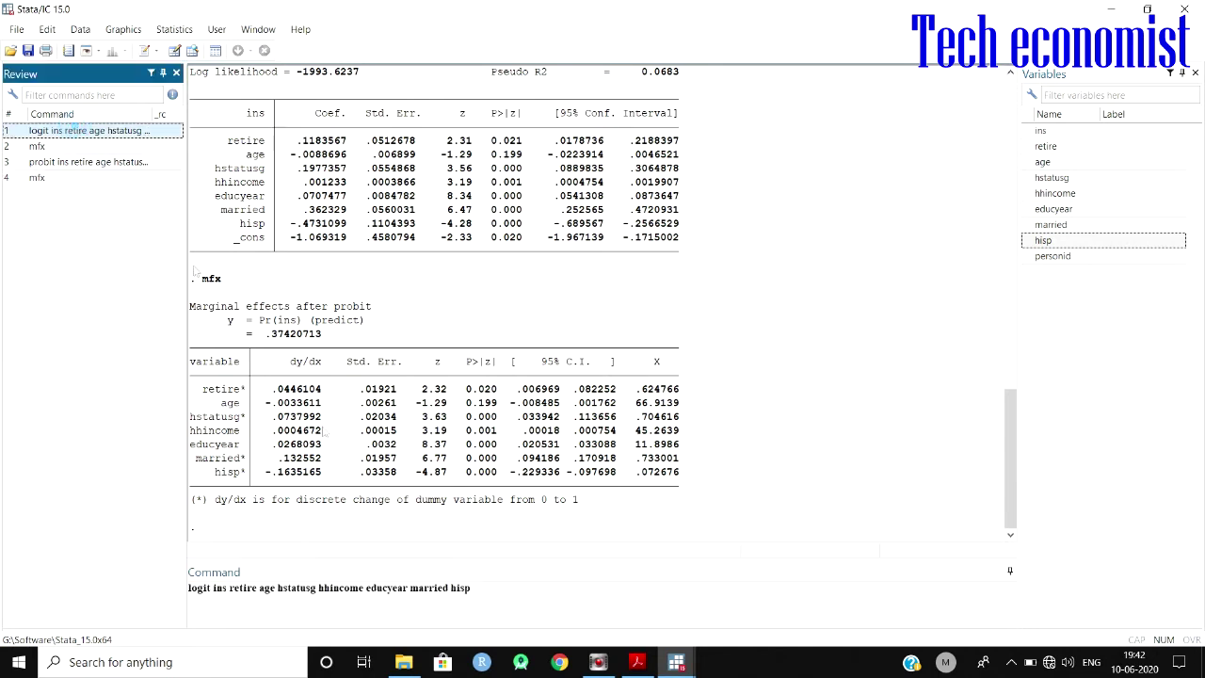
pyautogui.click(532, 608)
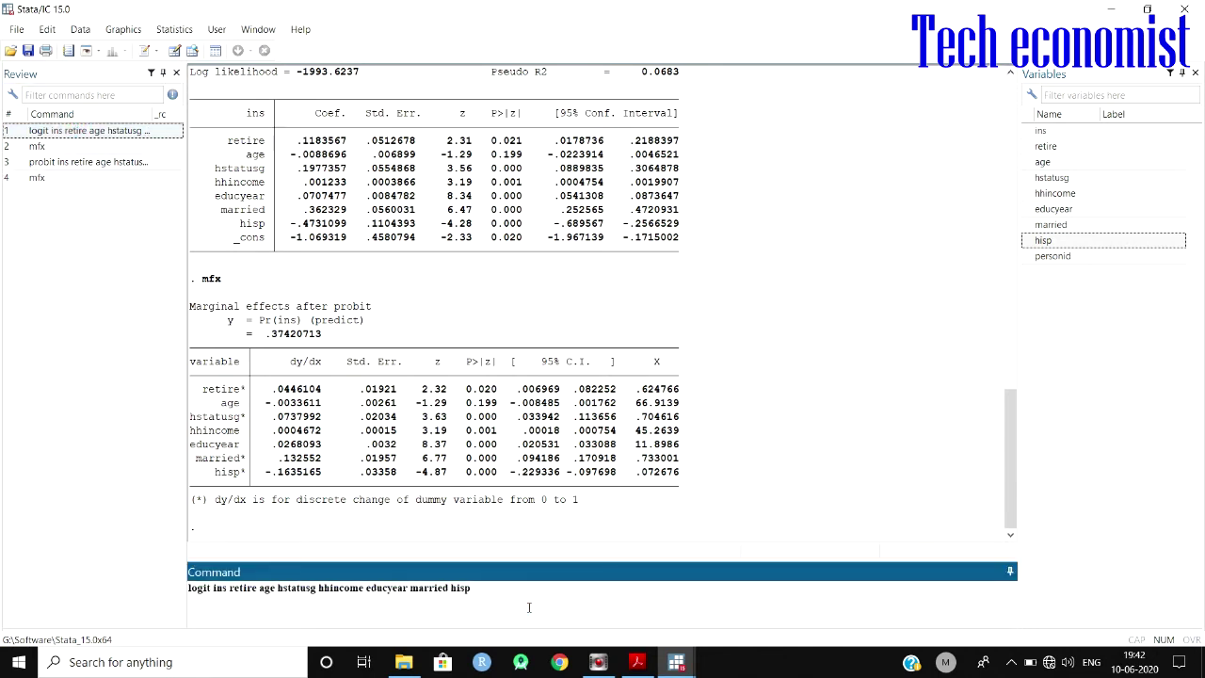
pyautogui.write(', or')
pyautogui.press('Return')
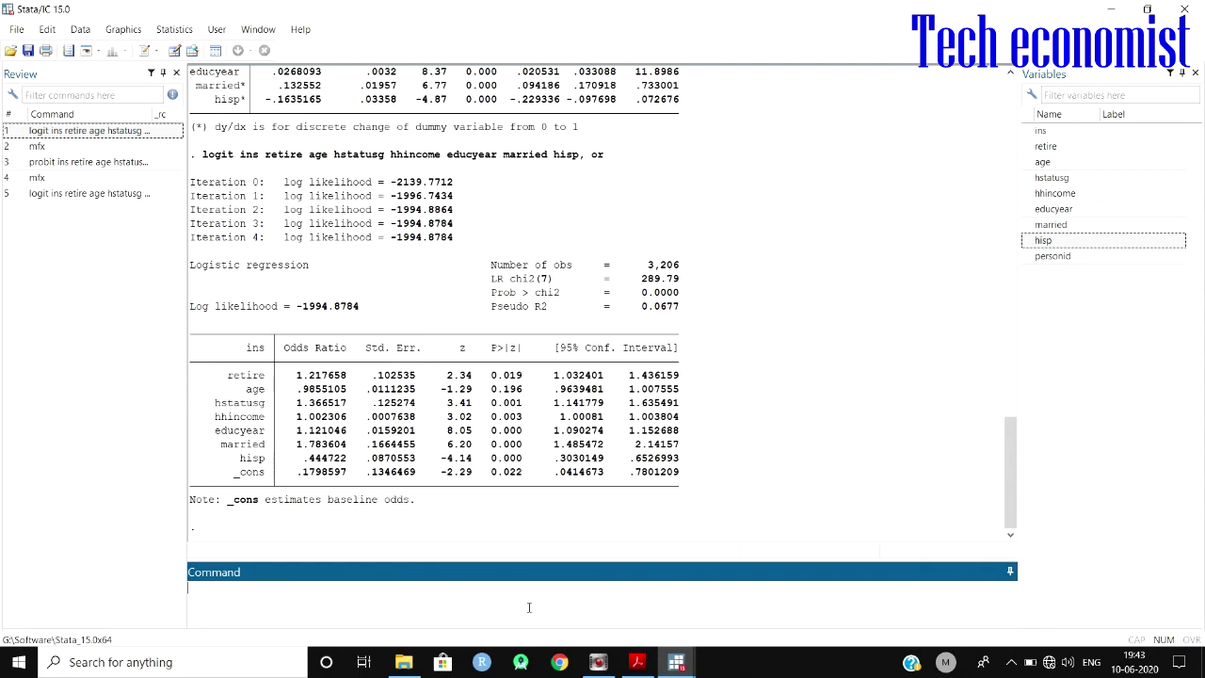
pyautogui.moveTo(285, 347); pyautogui.dragTo(348, 476)
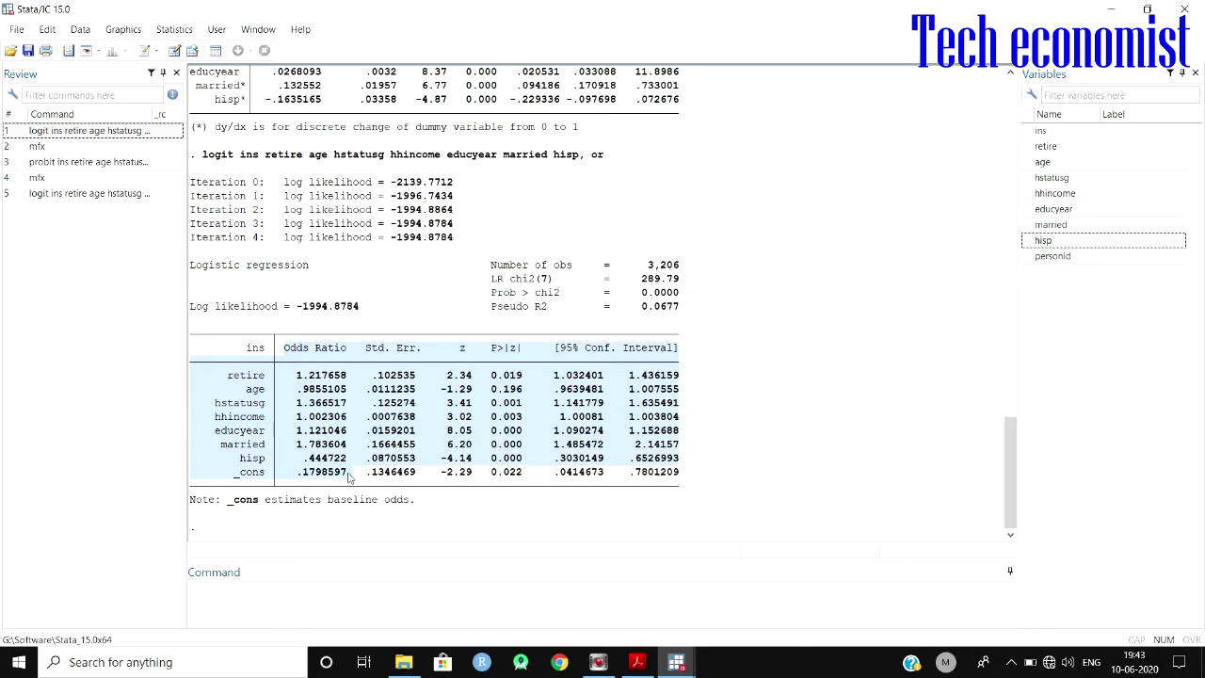
# - Generate the logit model's predicted probabilities with "predict plogit, pr" and show the new variable in the Data Editor
pyautogui.click(279, 592)
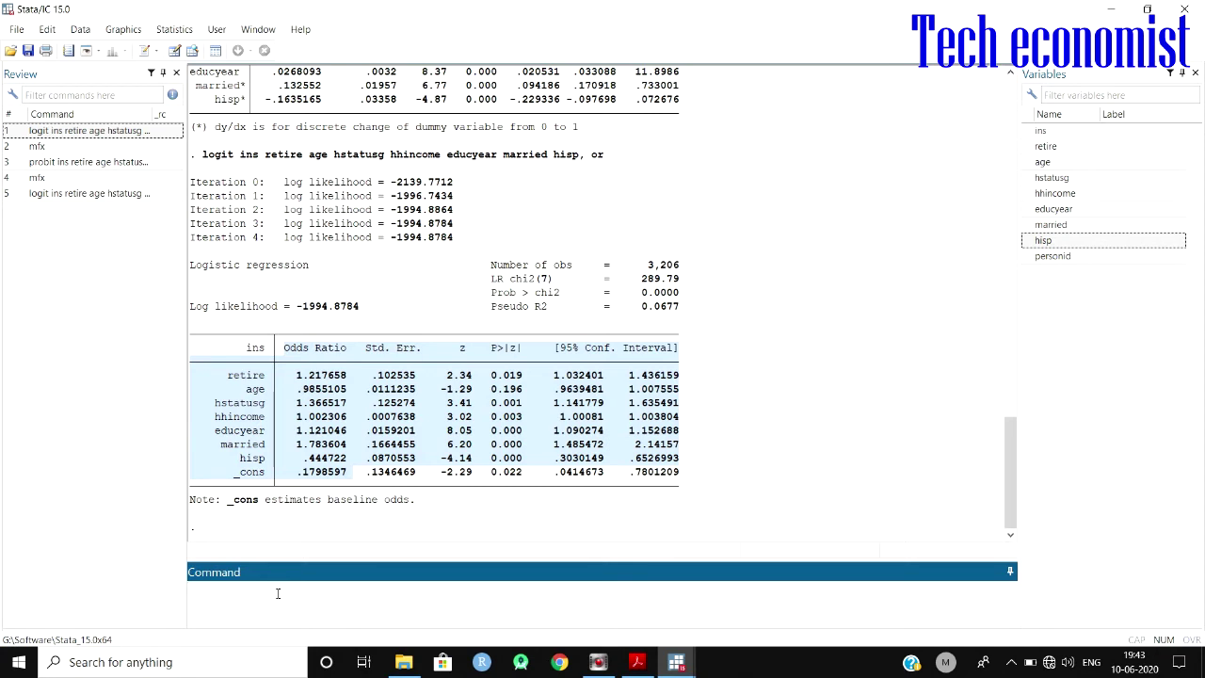
pyautogui.write('predcit')
pyautogui.press('BackSpace')
pyautogui.press('BackSpace')
pyautogui.write('i')
pyautogui.press('BackSpace')
pyautogui.write('ict plogit, pr')
pyautogui.press('Return')
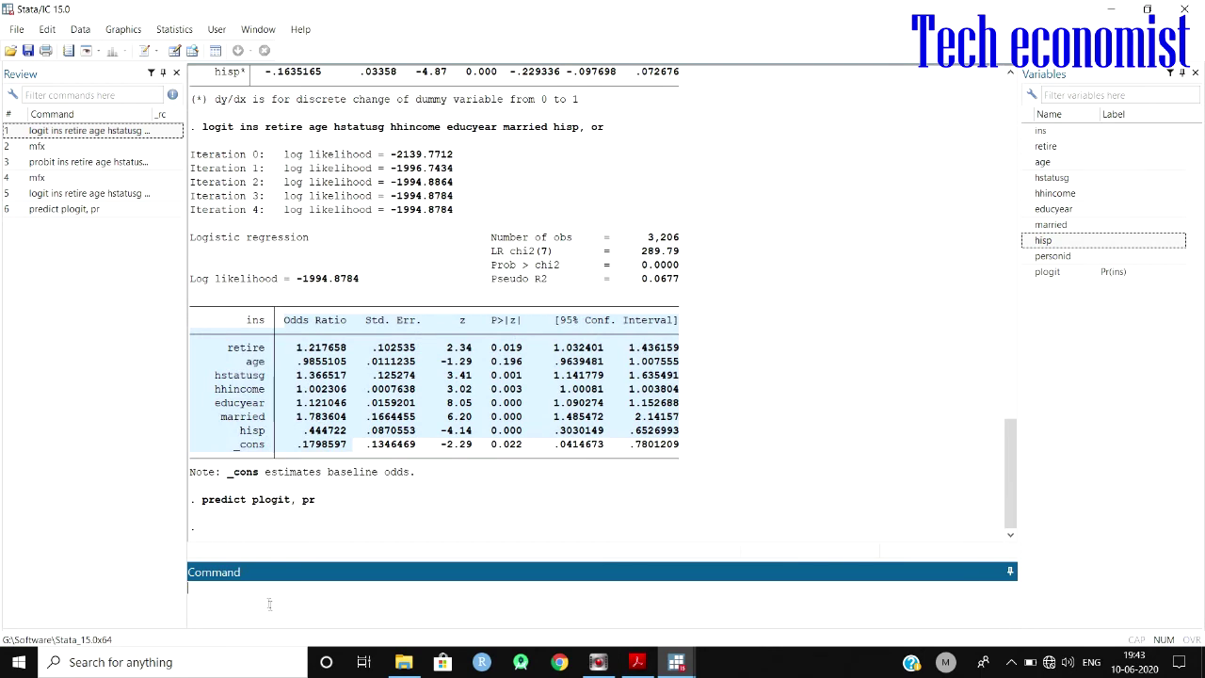
pyautogui.click(174, 50)
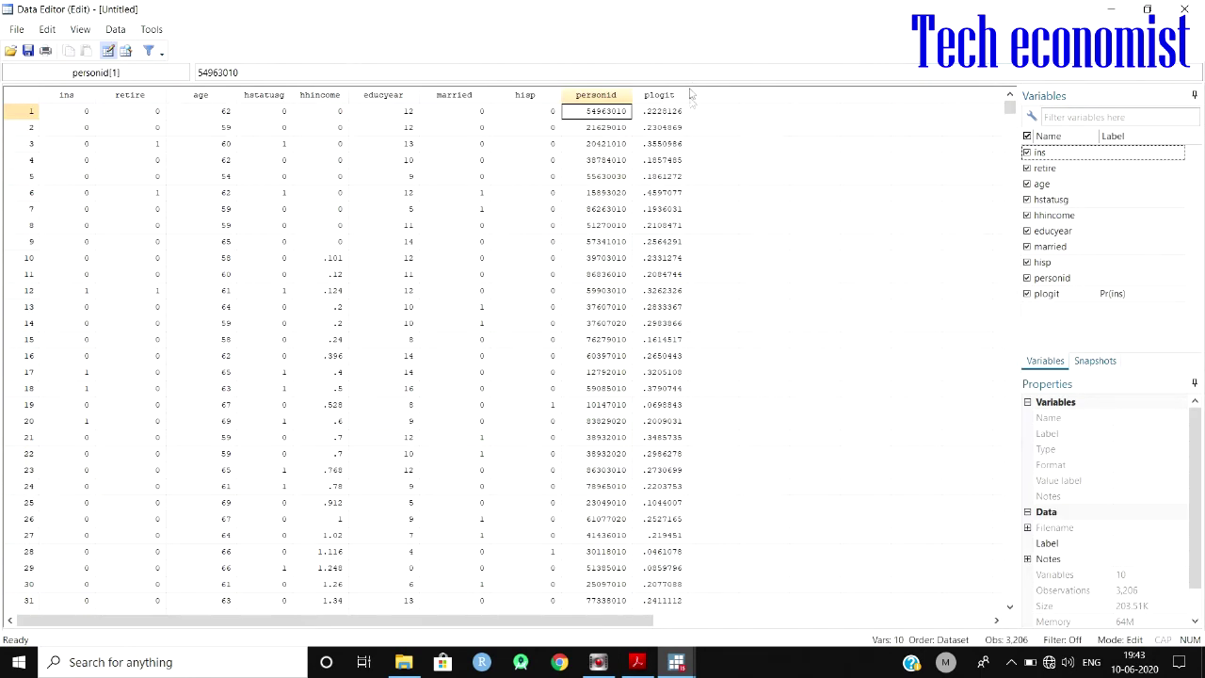
# - Examine the first plogit value in the Data Editor and return to the main Stata window
pyautogui.click(659, 115)
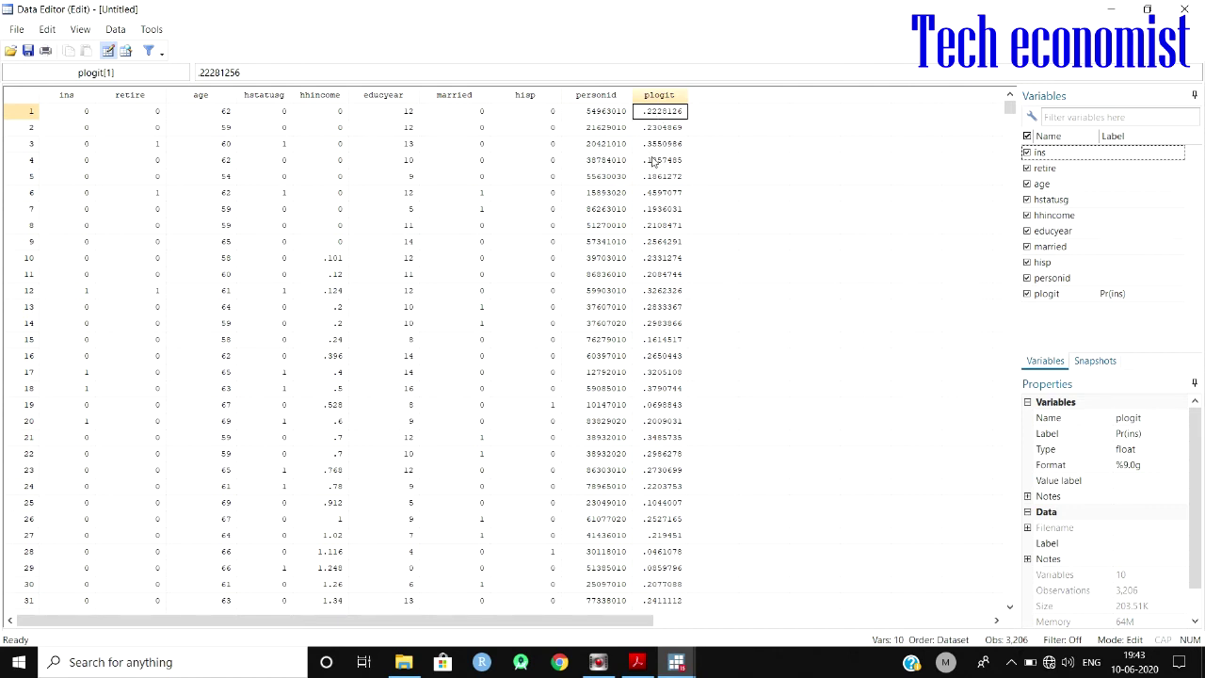
pyautogui.click(676, 662)
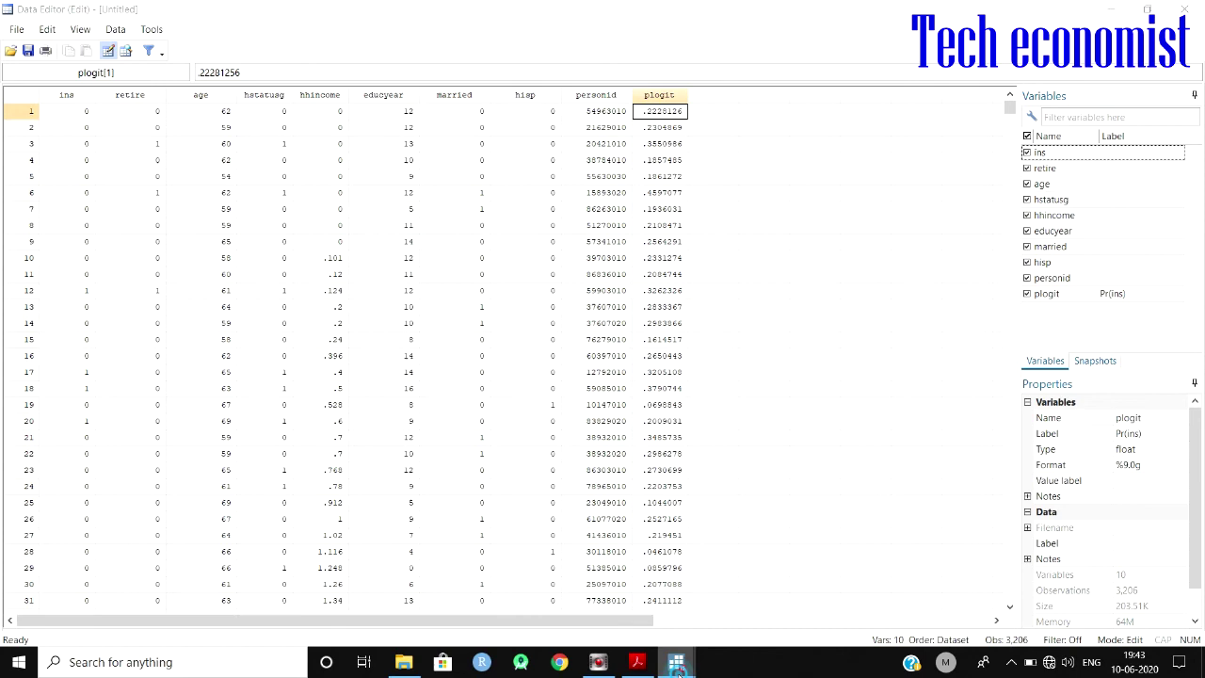
pyautogui.click(481, 618)
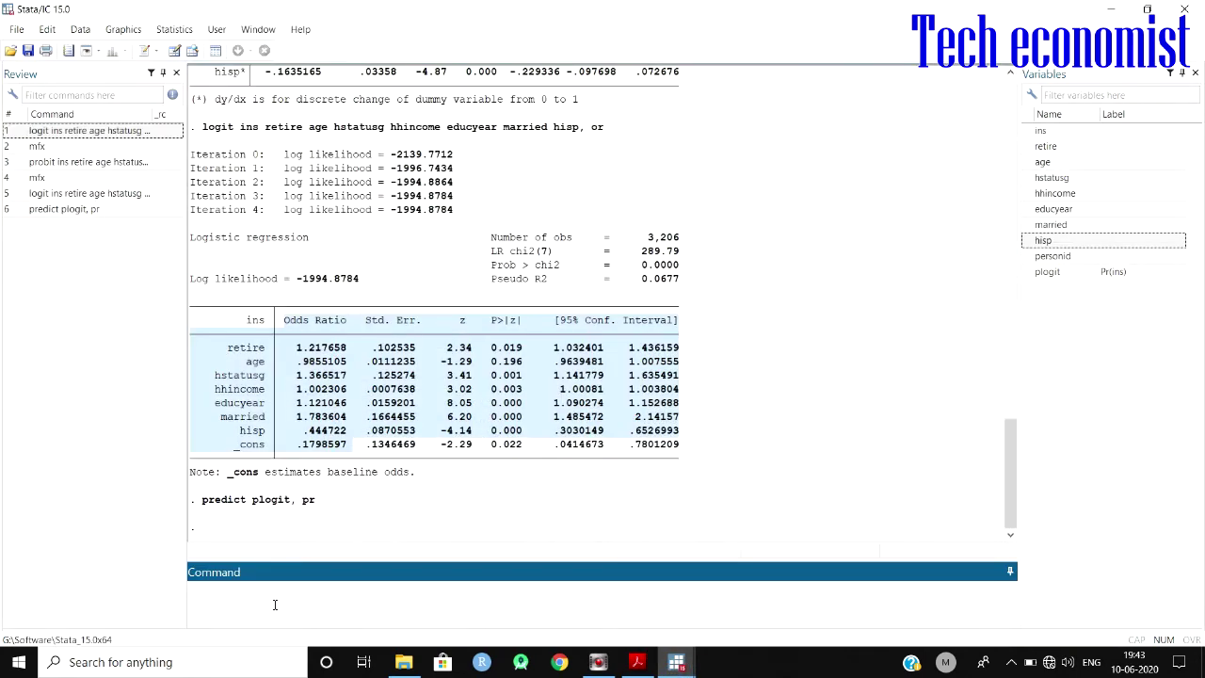
# - Try to rerun the earlier probit regression of ins on all seven regressors with the or option
pyautogui.click(63, 163)
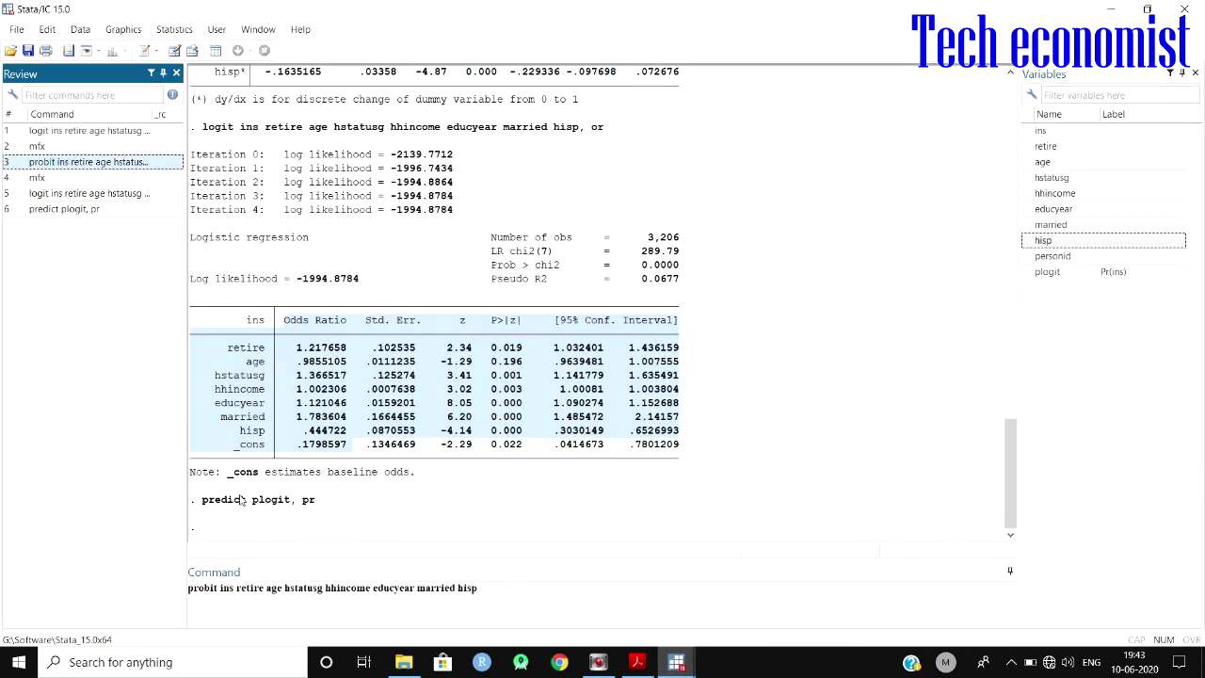
pyautogui.click(479, 588)
pyautogui.write(', or')
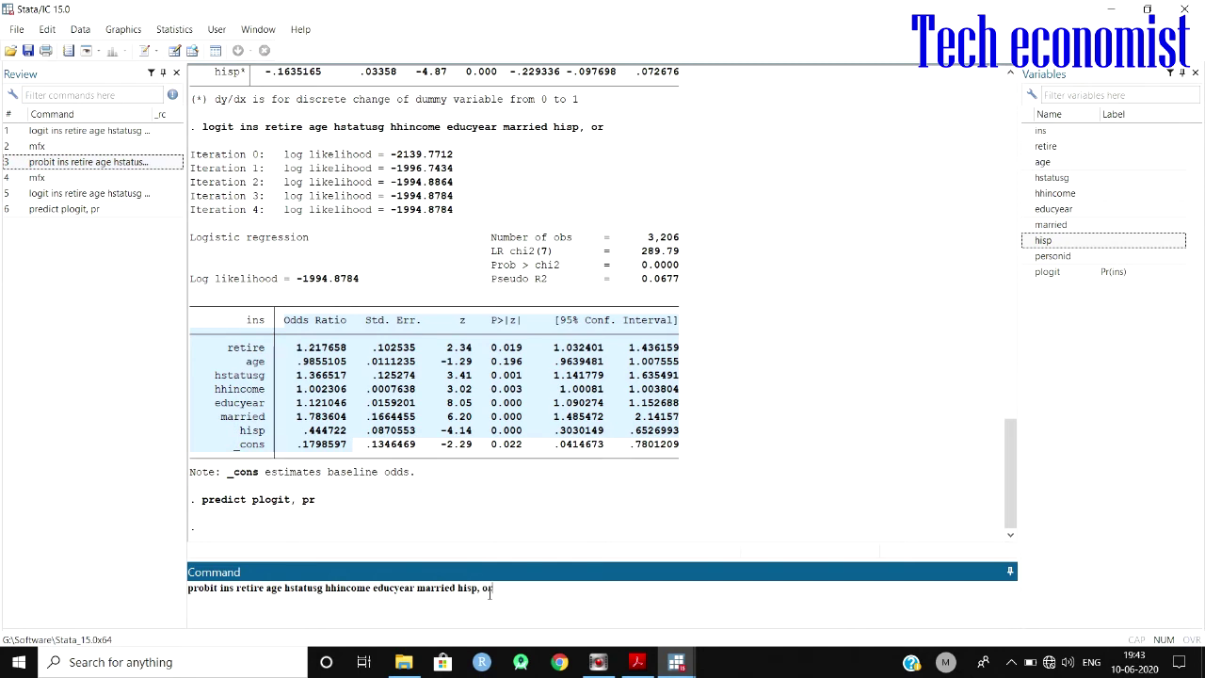
pyautogui.press('Return')
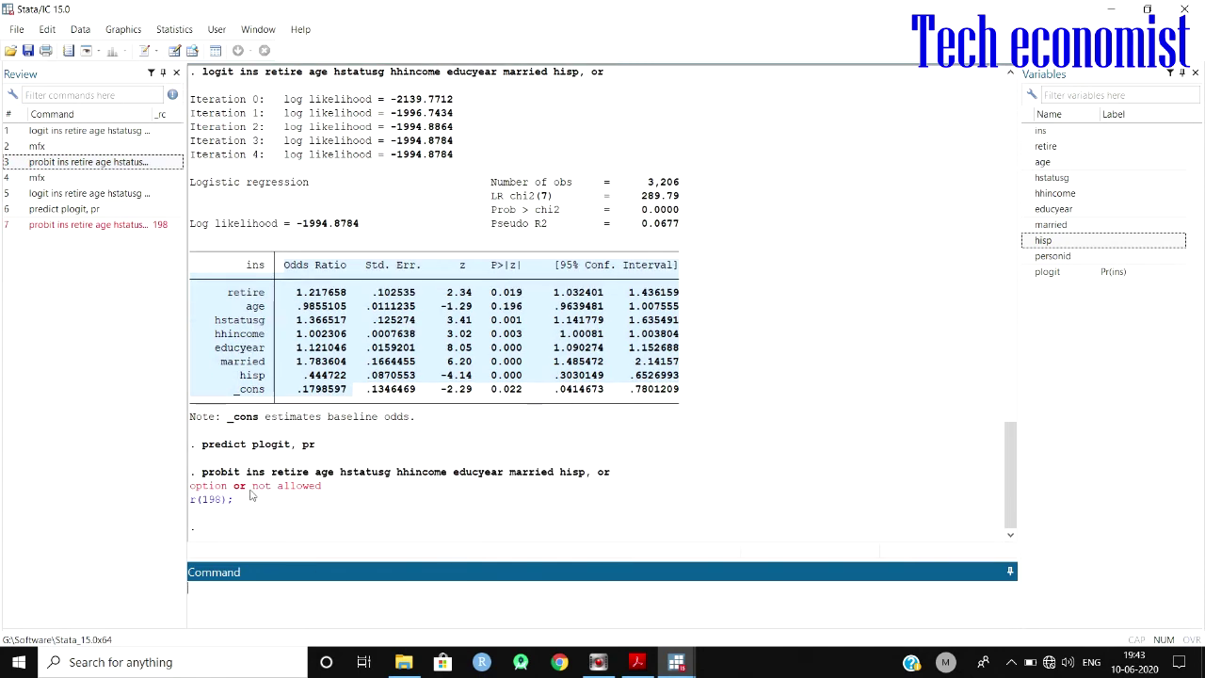
# - Rerun the probit regression of ins on retire, age, hstatusg, hhincome, educyear, married and hisp without any option
pyautogui.click(71, 162)
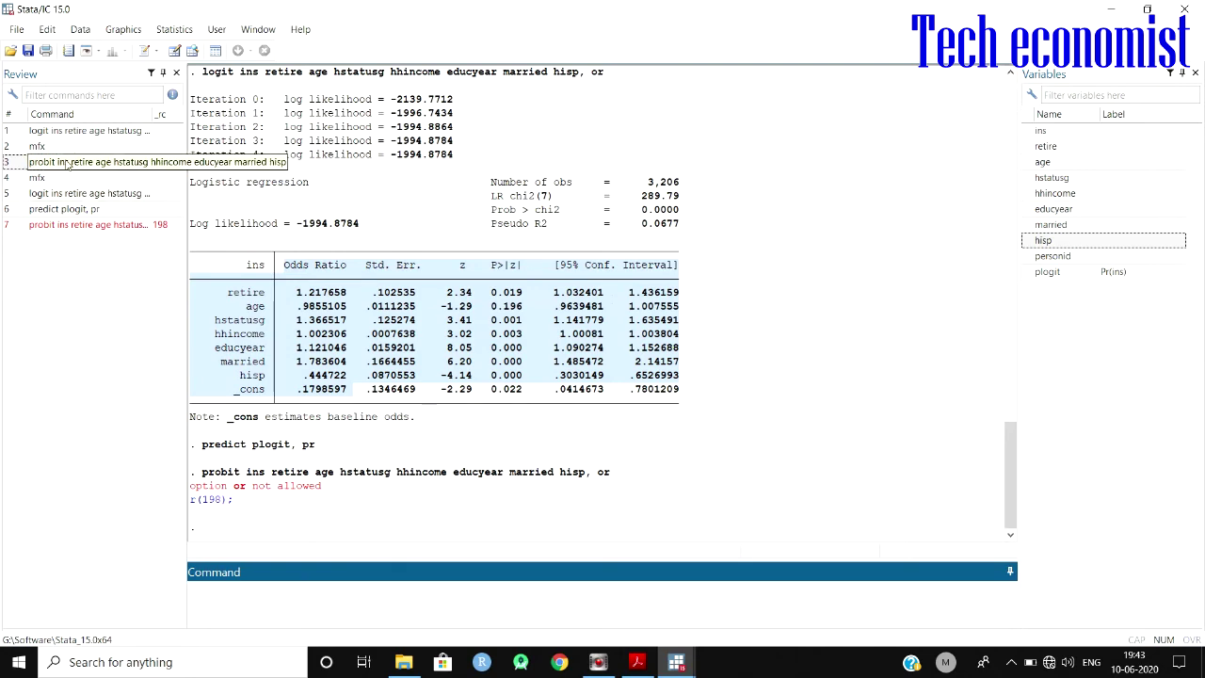
pyautogui.click(507, 588)
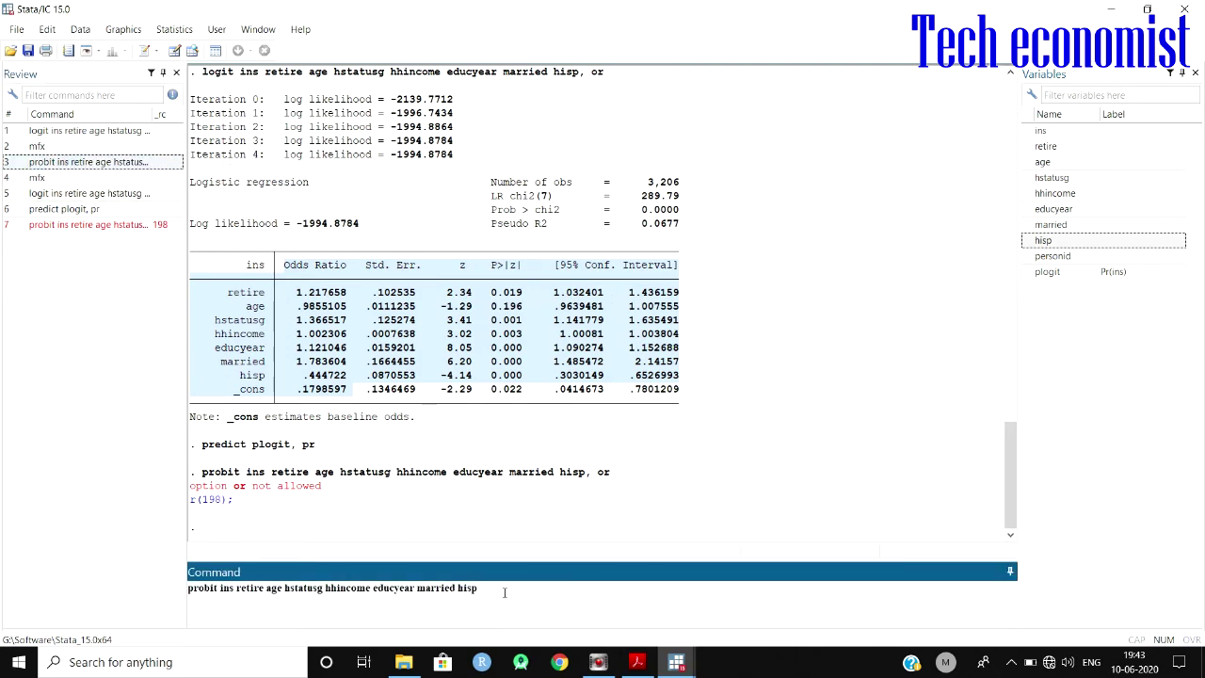
pyautogui.press('Return')
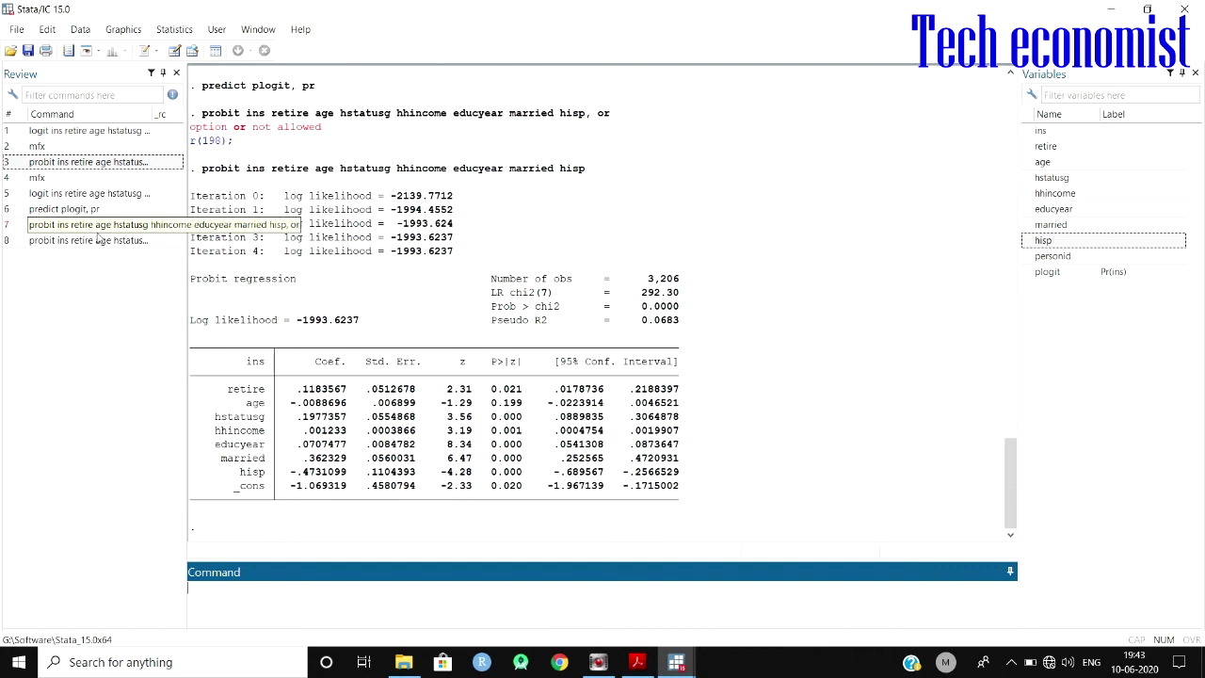
# - Adapt the earlier predict command to "predict pprobit, pr" and run it to generate the probit model's predicted probabilities
pyautogui.click(76, 209)
pyautogui.click(237, 589)
pyautogui.press('BackSpace')
pyautogui.write('p')
pyautogui.press('Delete')
pyautogui.press('Delete')
pyautogui.press('Delete')
pyautogui.press('Delete')
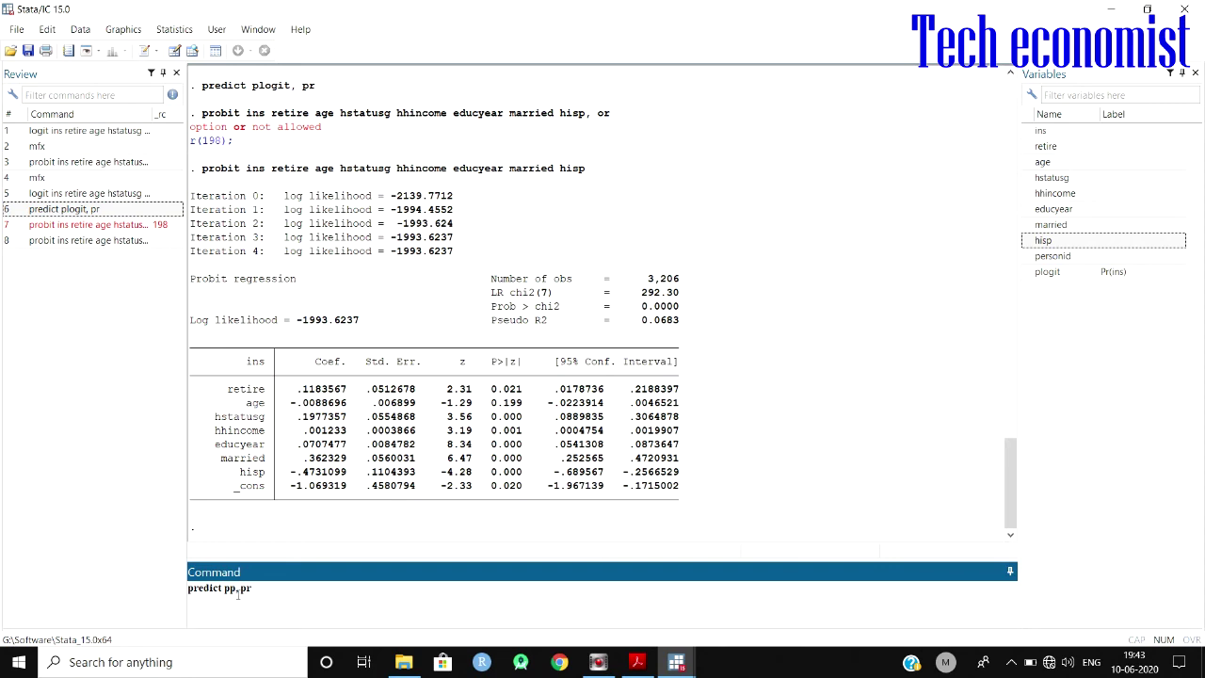
pyautogui.write('robit')
pyautogui.press('Return')
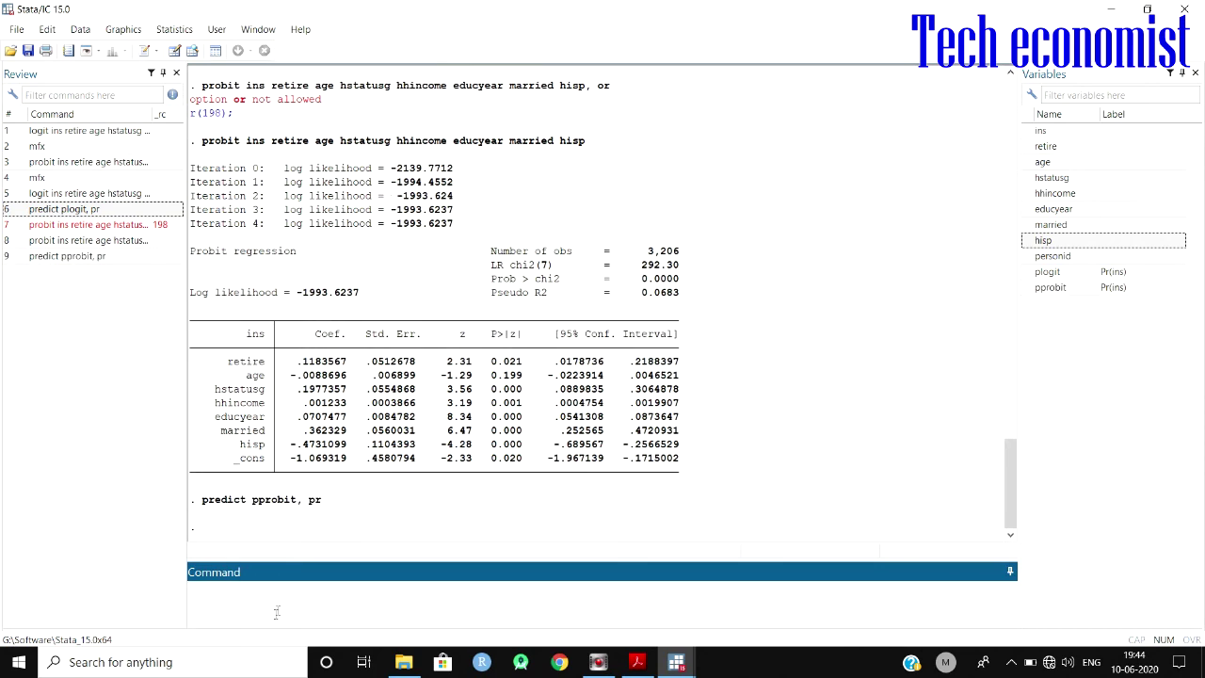
# - Compare the pprobit and plogit columns in the Data Editor and return to the main Stata window
pyautogui.click(177, 51)
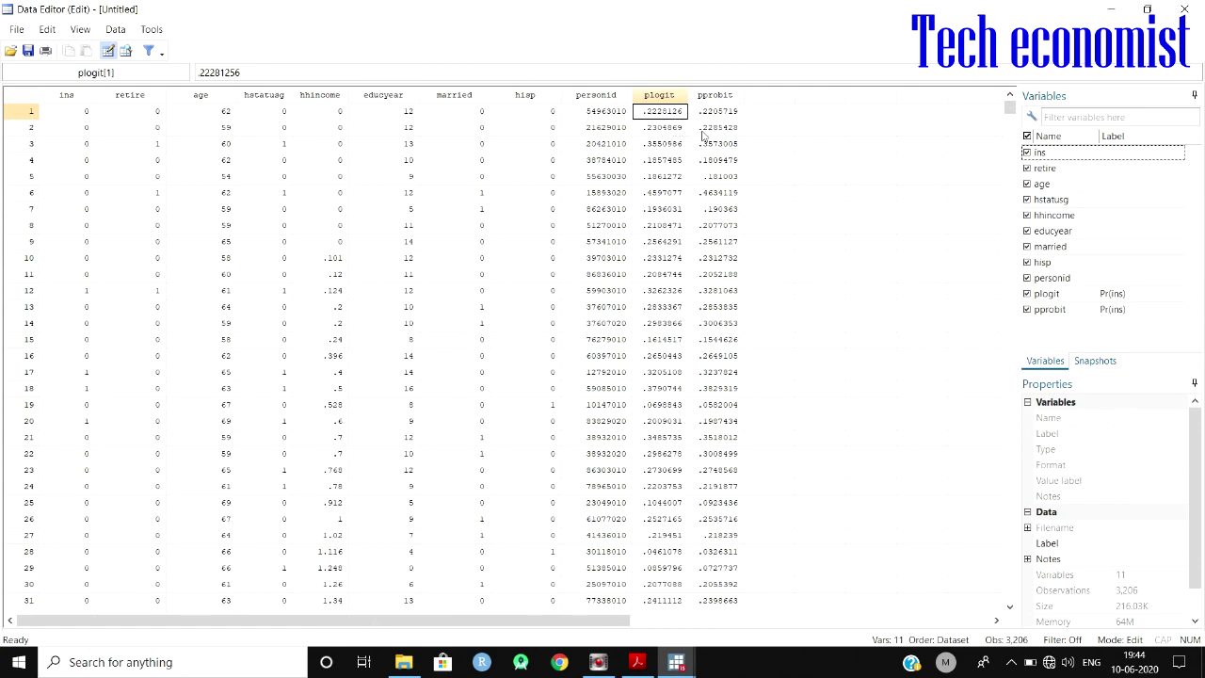
pyautogui.moveTo(676, 662)
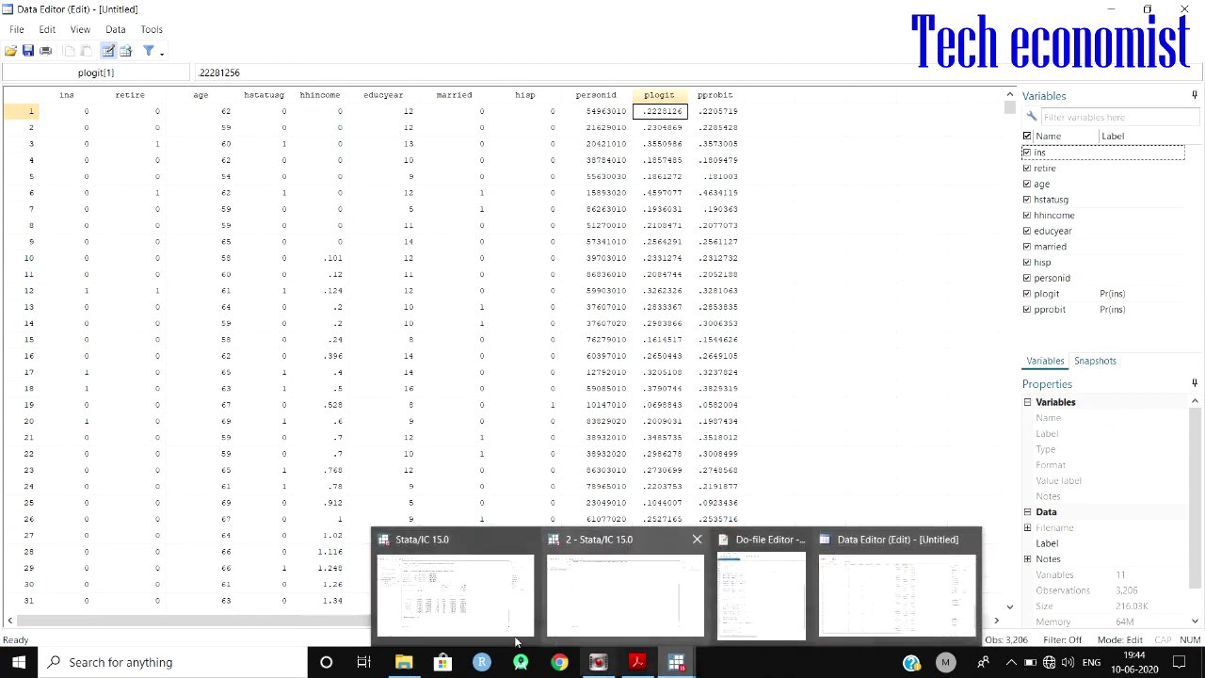
pyautogui.click(401, 601)
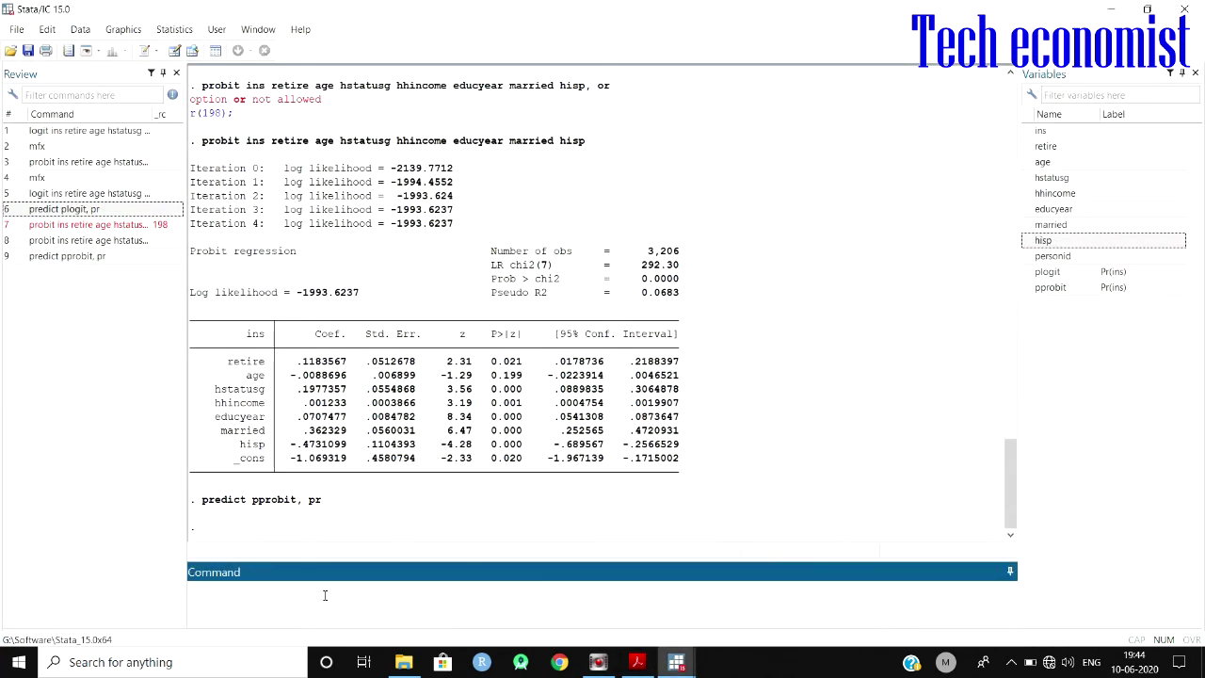